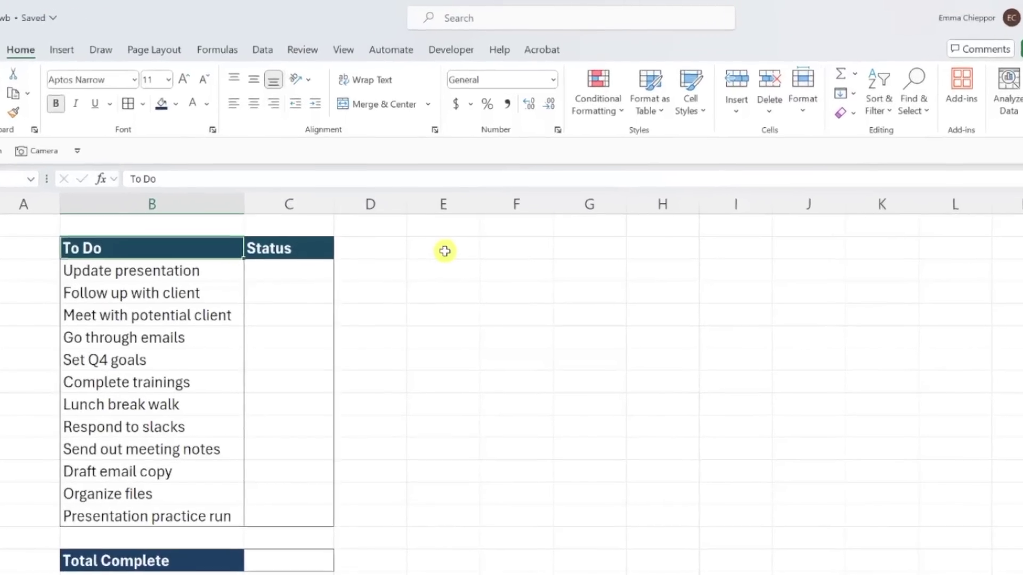
- After browsing the Developer form controls, insert checkboxes into Status cells C3:C14
click(459, 54)
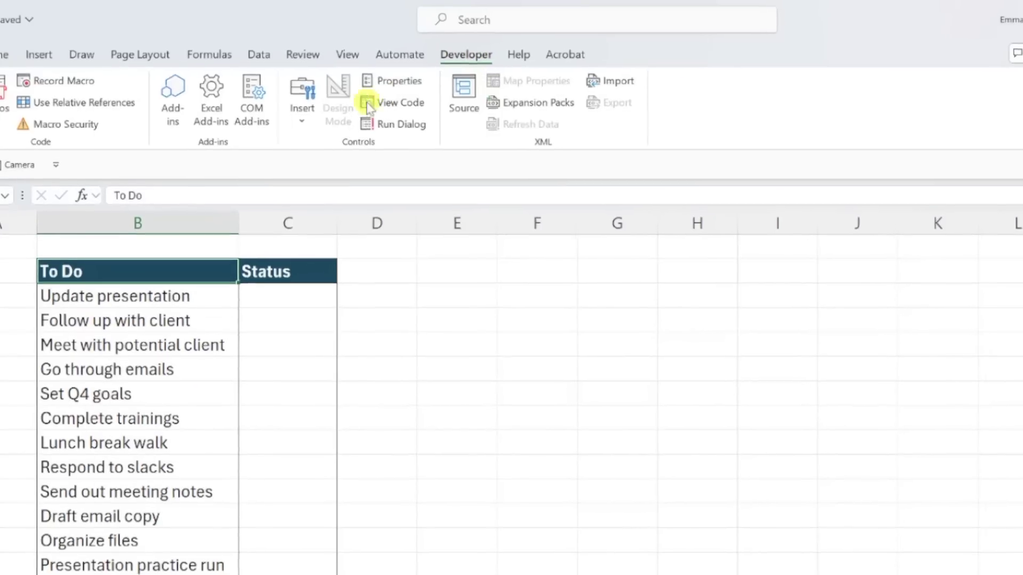
click(331, 134)
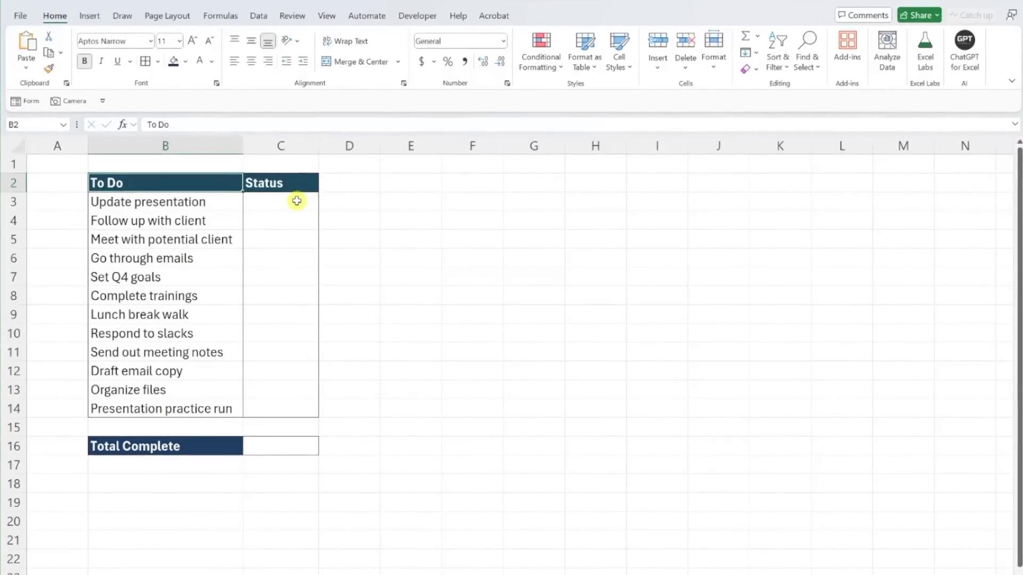
drag(285, 202, 269, 404)
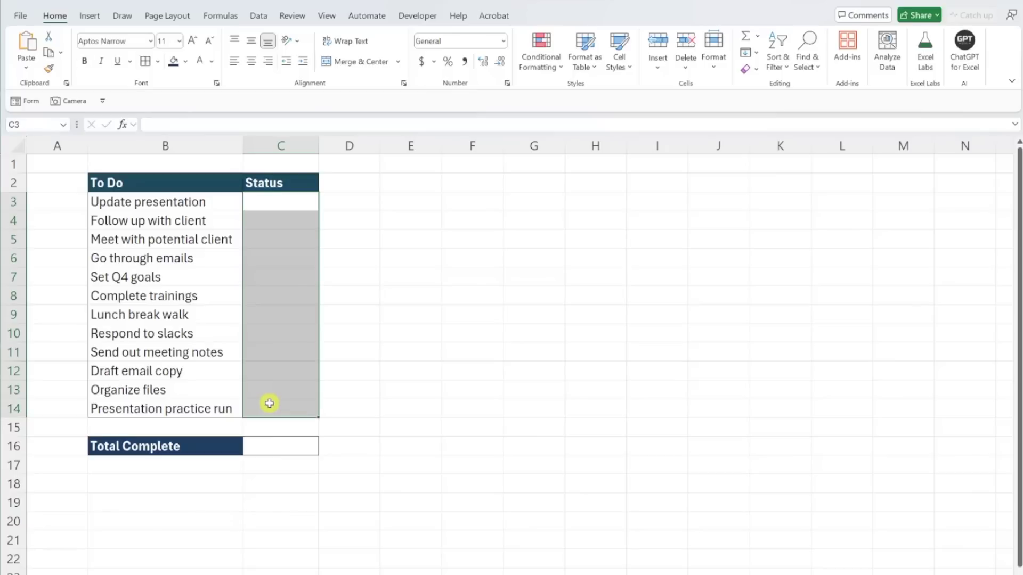
click(99, 18)
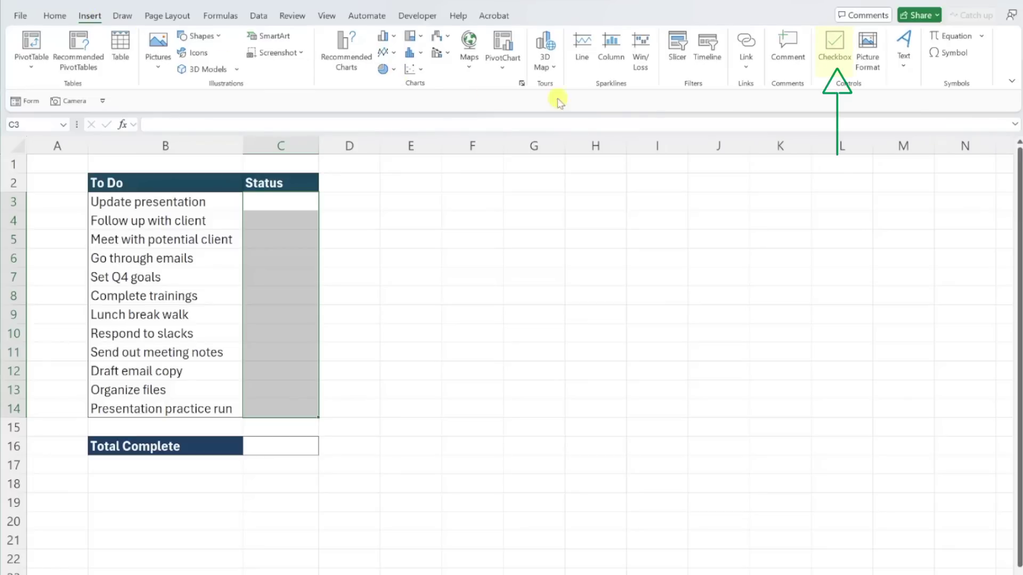
click(834, 57)
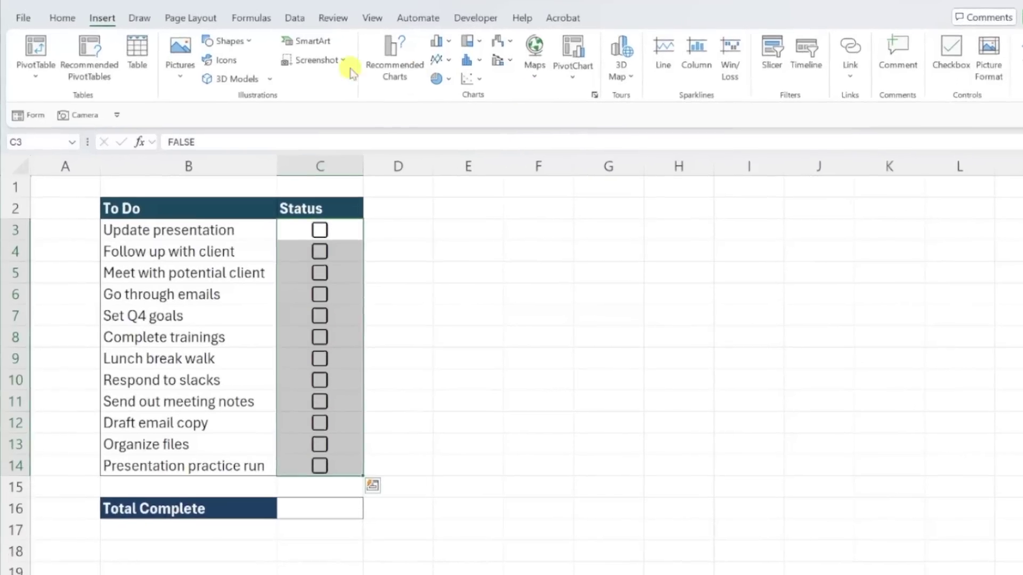
- Colour the Status checkboxes purple, keep font size 11, and centre them in their cells
click(69, 21)
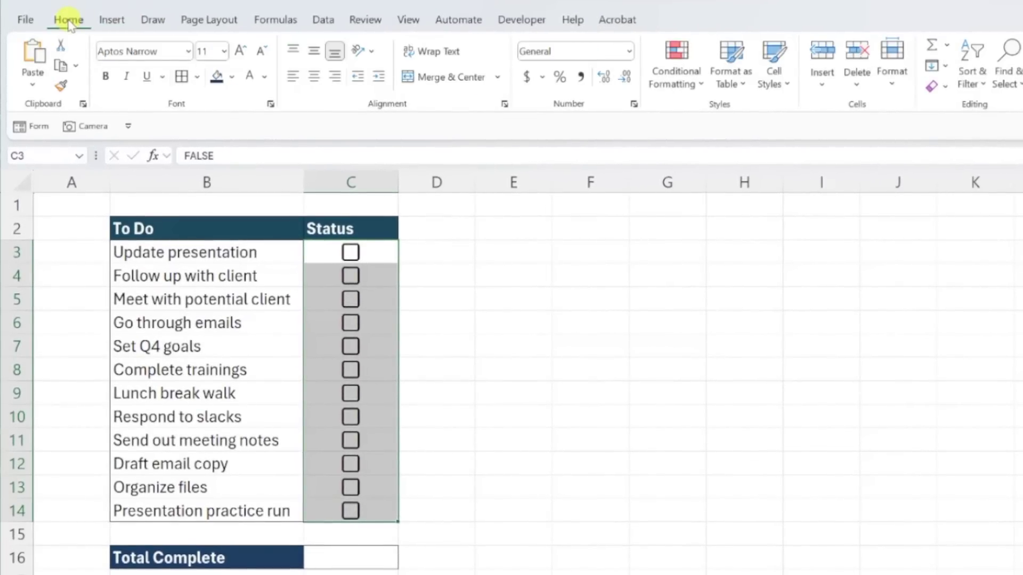
click(264, 77)
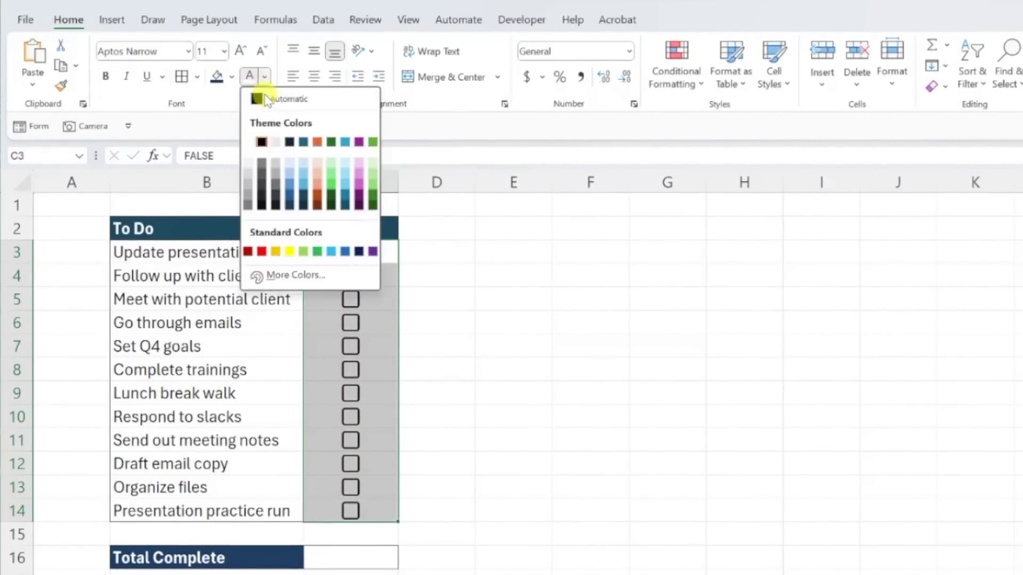
click(360, 189)
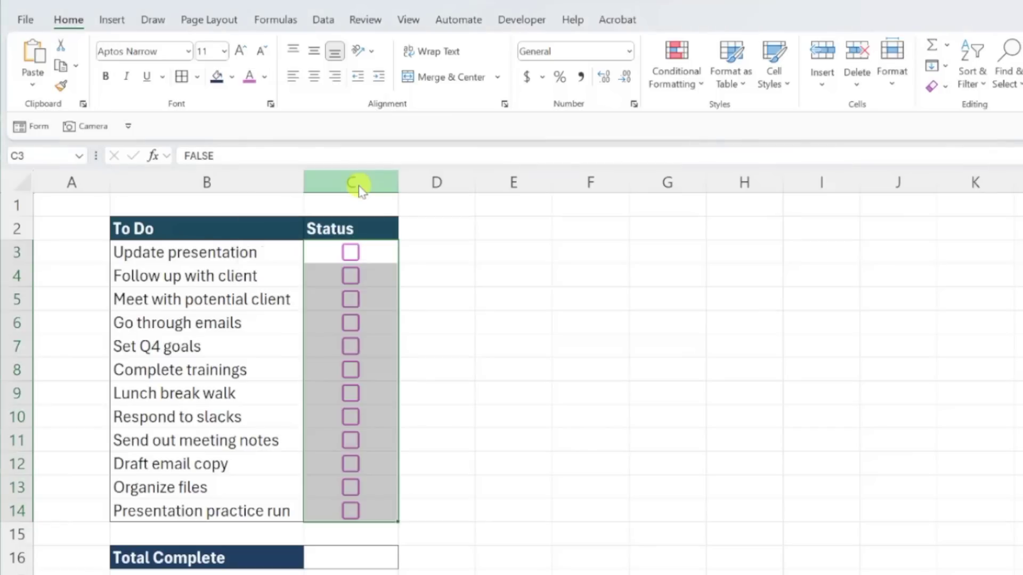
click(224, 51)
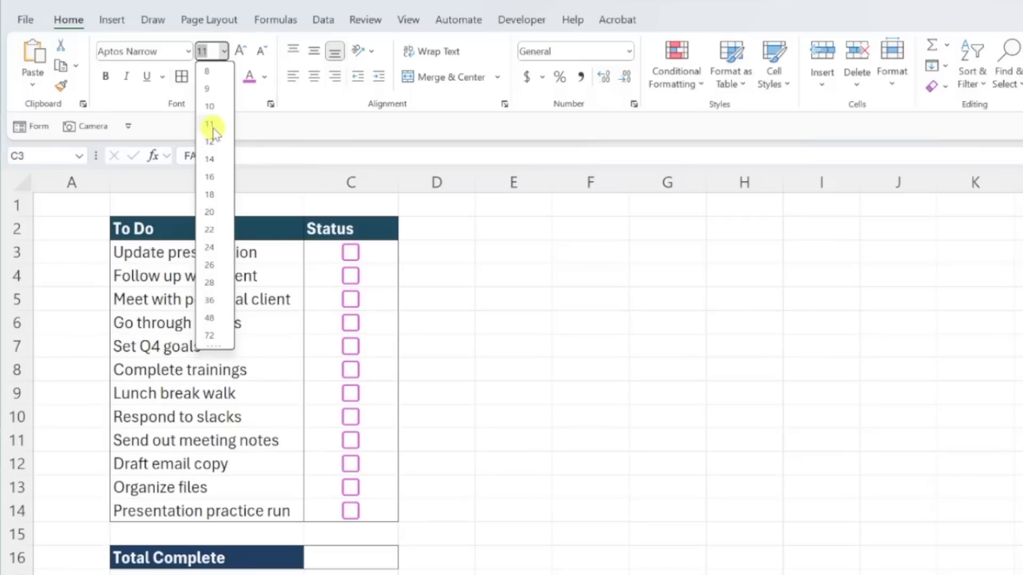
click(212, 128)
click(293, 76)
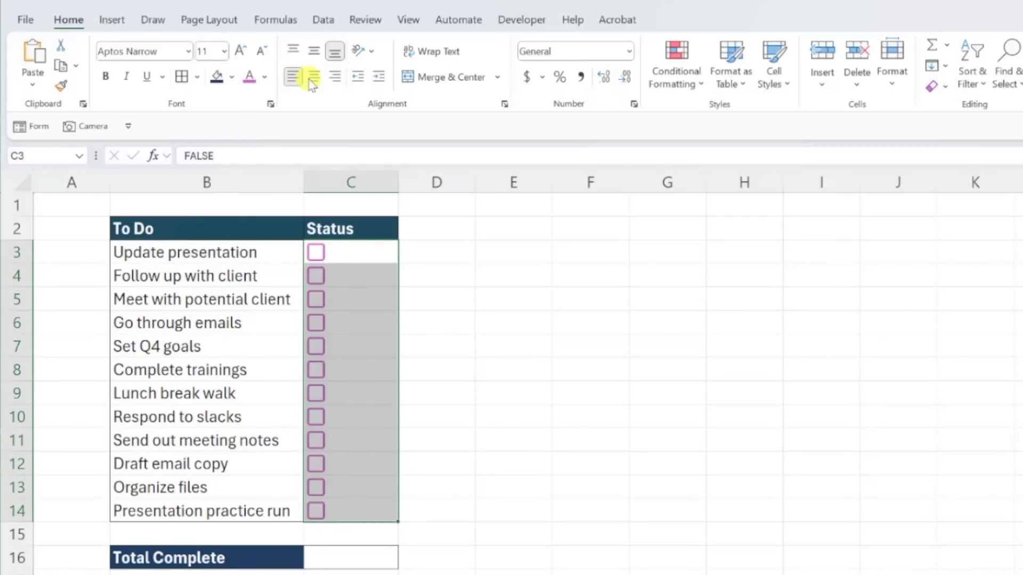
click(313, 77)
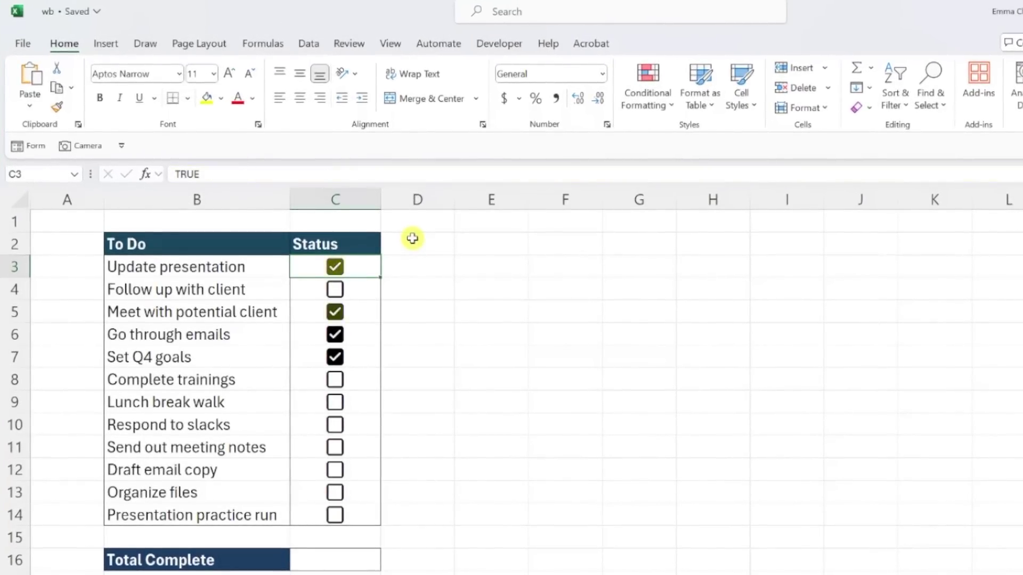
- Untick and re-tick the Update presentation checkbox so it stays marked done
click(336, 275)
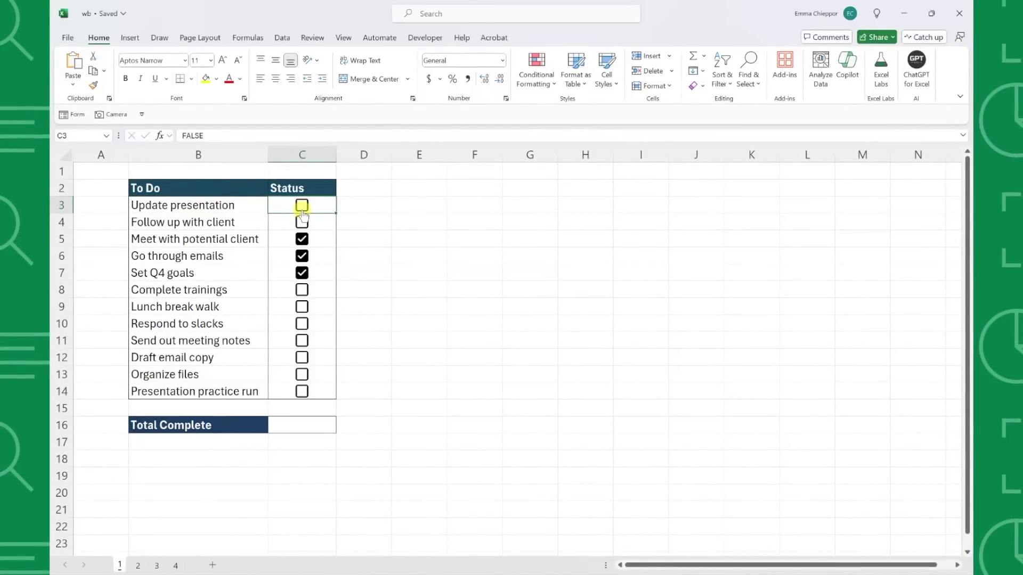
click(302, 207)
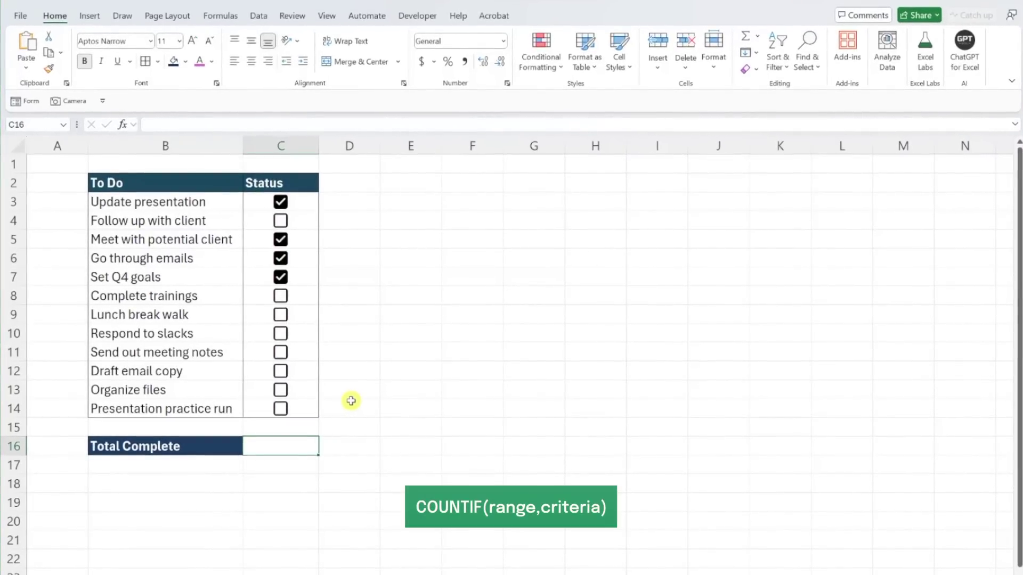
- Enter =COUNTIF(C3:C14,TRUE) in Total Complete to count the ticked tasks
text(=counti)
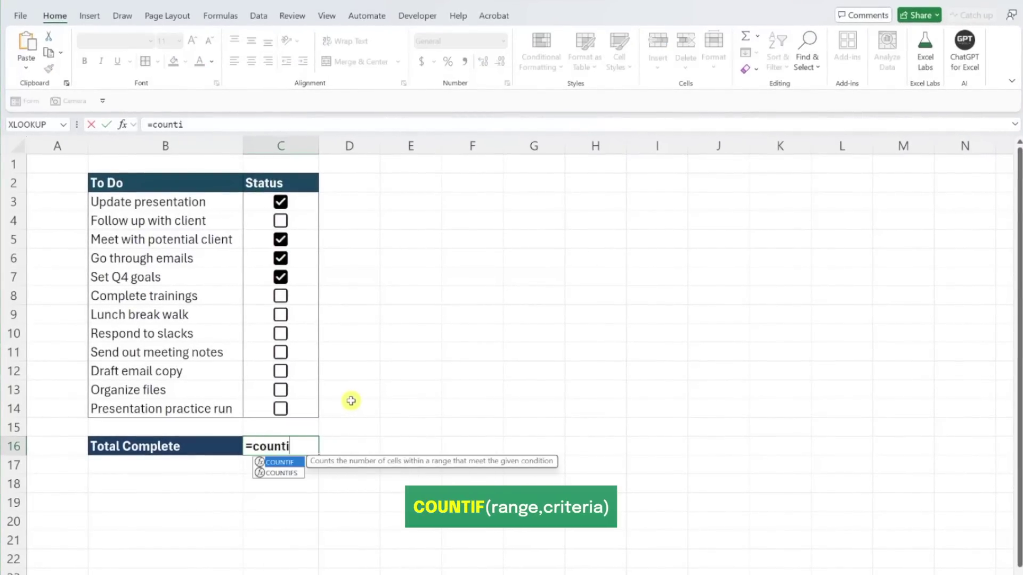
key(Tab)
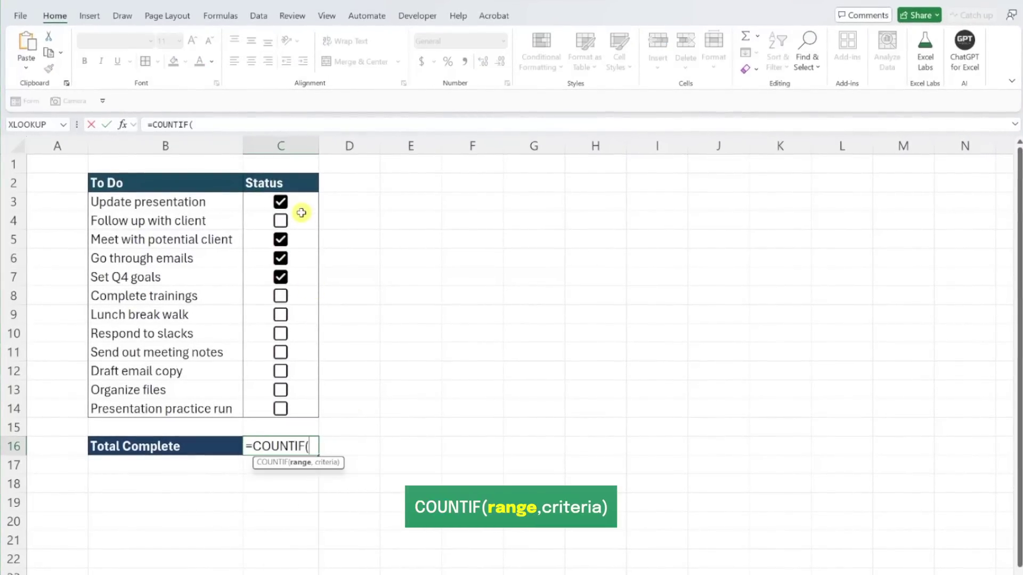
drag(299, 210, 291, 406)
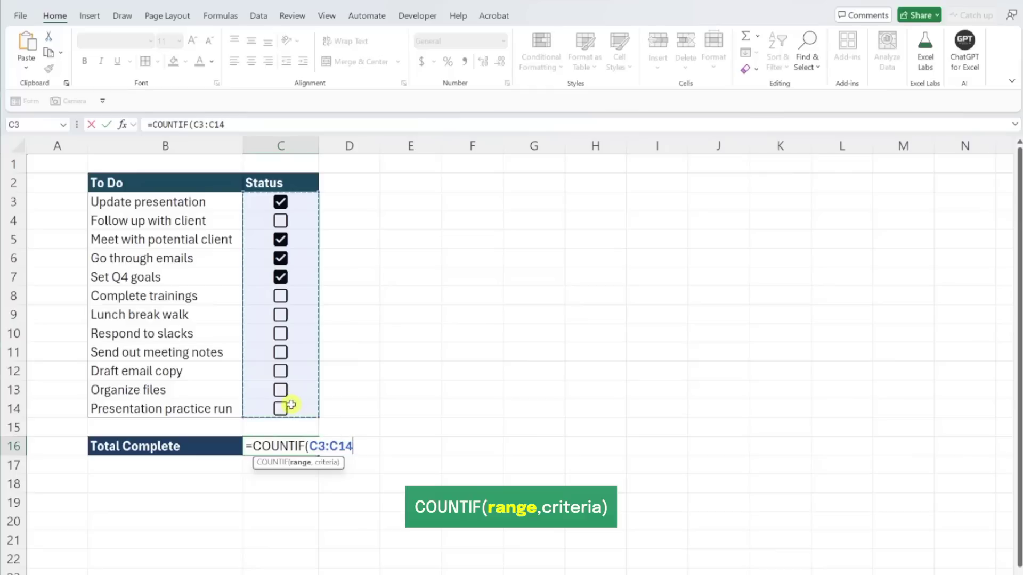
text(,true)
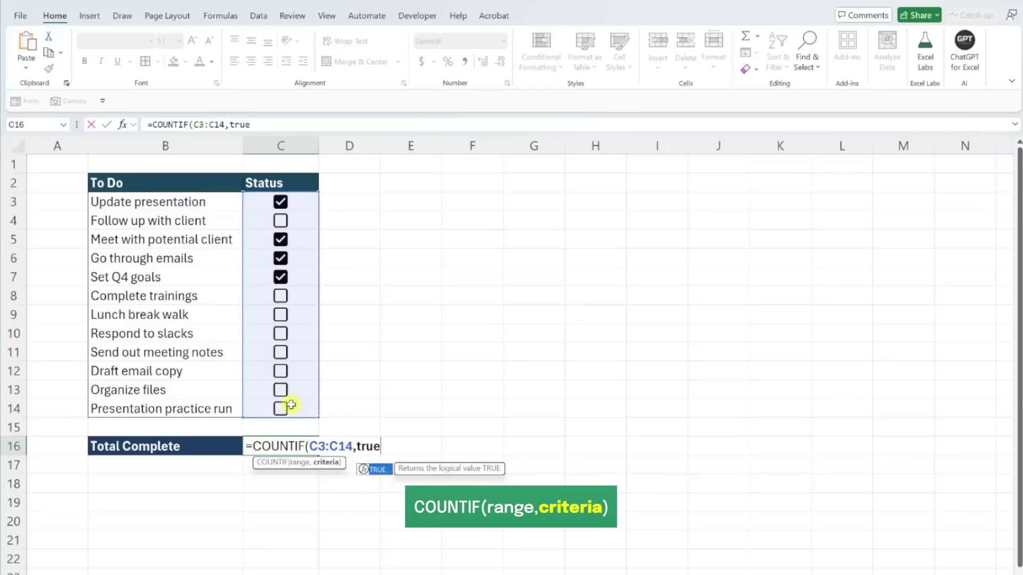
text())
key(Return)
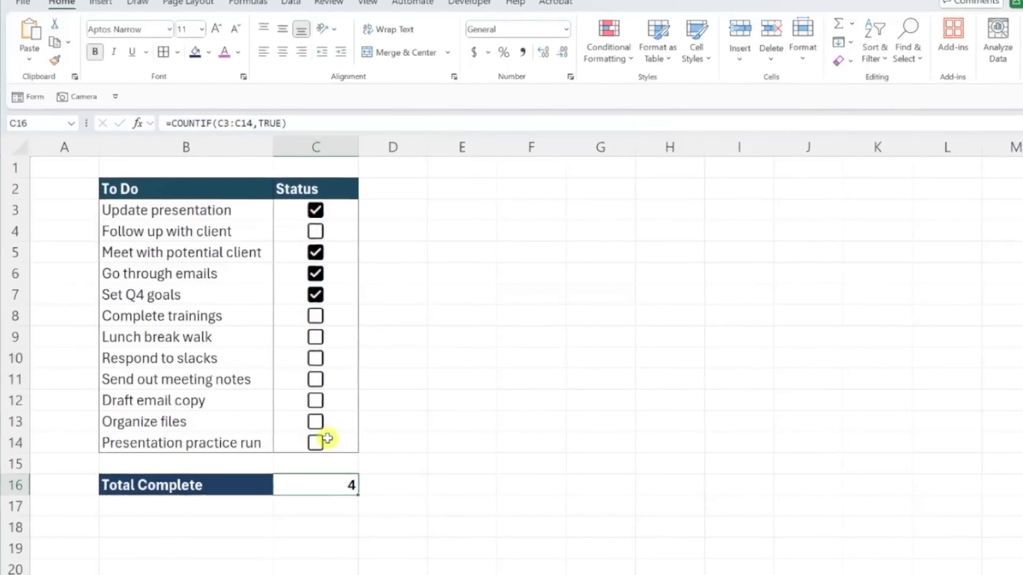
- Tick the Lunch break walk, Respond to slacks and Send out meeting notes checkboxes
click(350, 358)
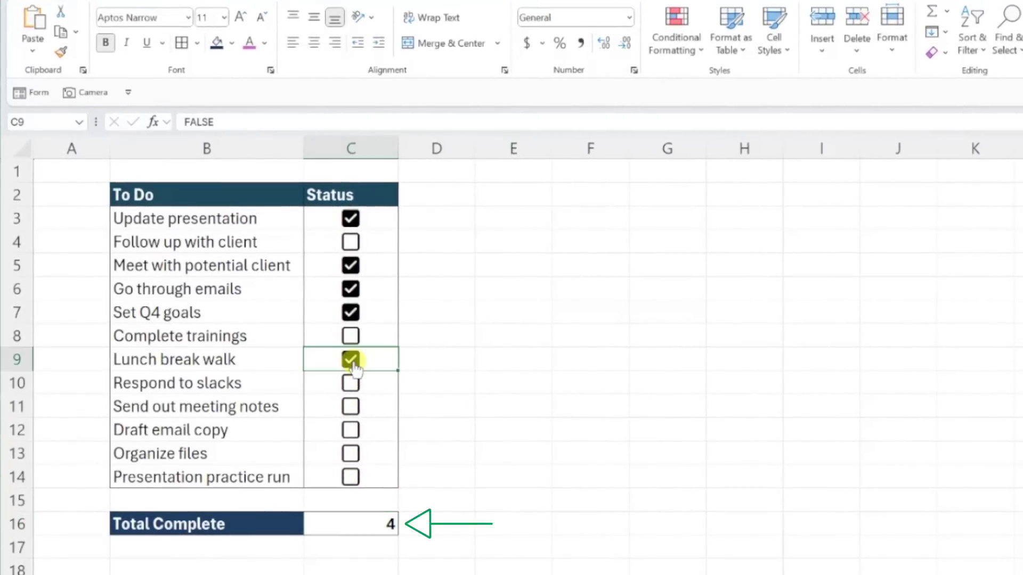
click(351, 382)
click(350, 408)
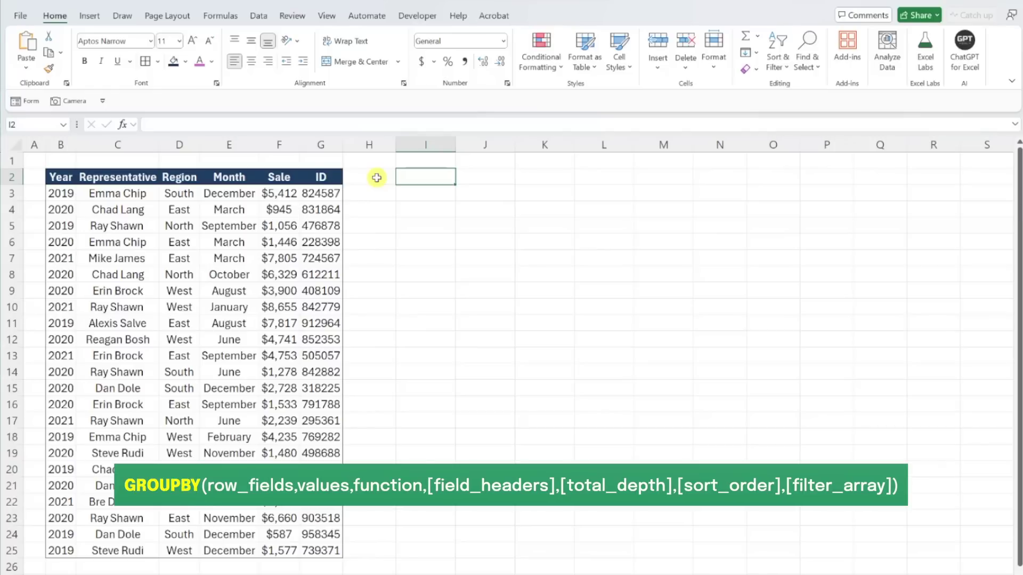
- Enter =GROUPBY(D3:D25,F3:F25,SUM) in I2 to total Sale amounts by Region
text(=GROU)
key(Tab)
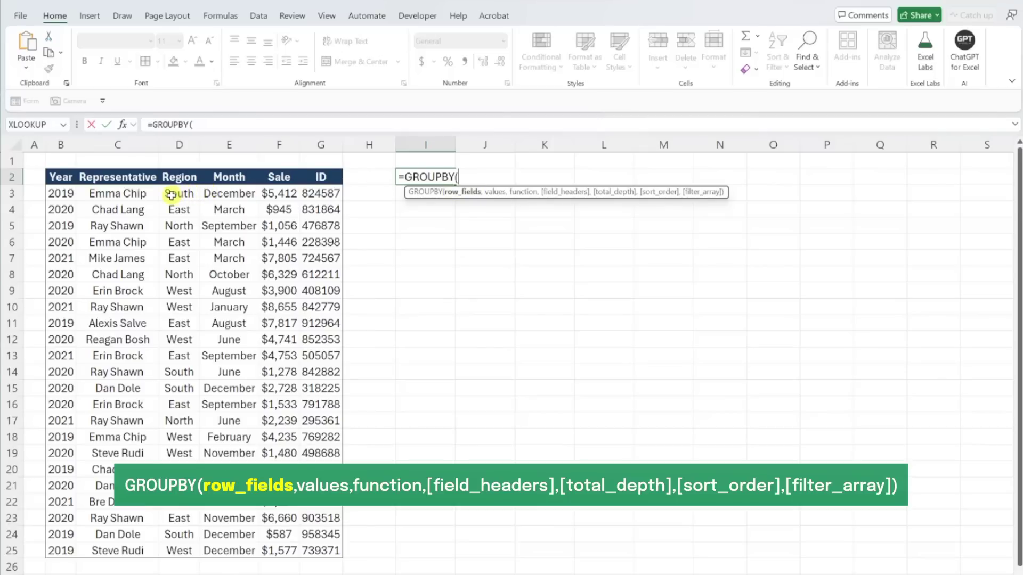
drag(172, 196, 169, 553)
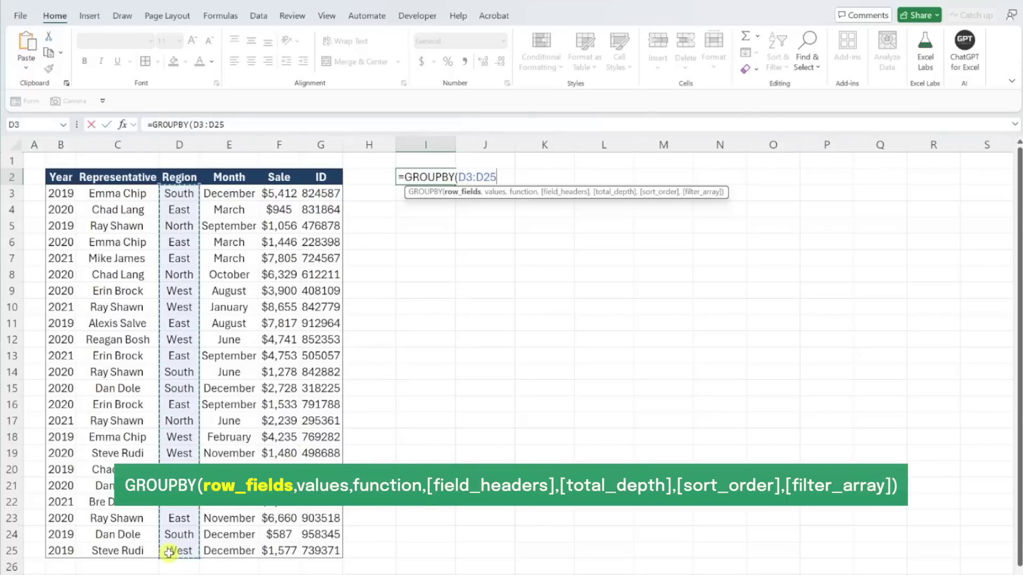
text(,)
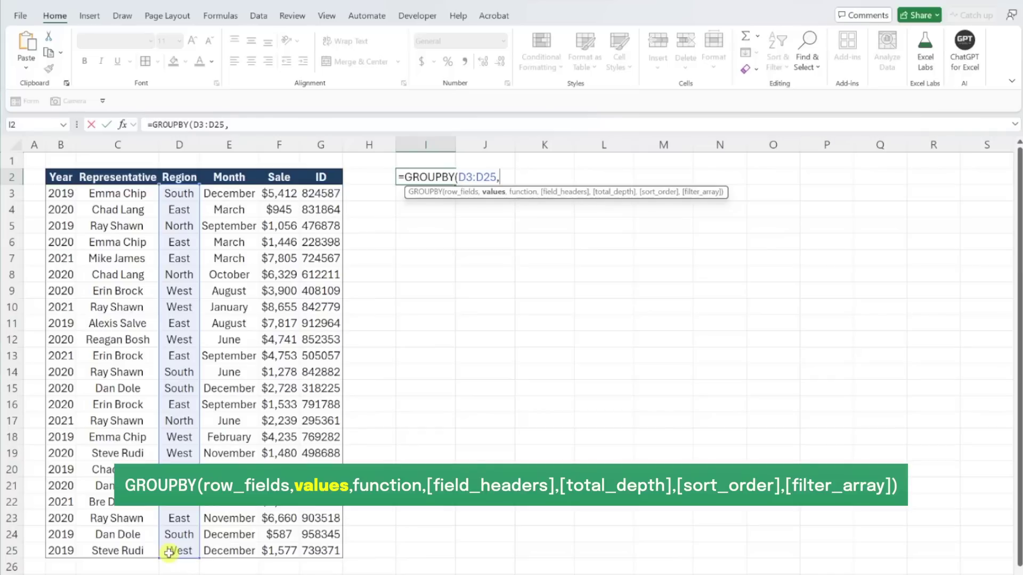
click(277, 196)
drag(277, 196, 274, 552)
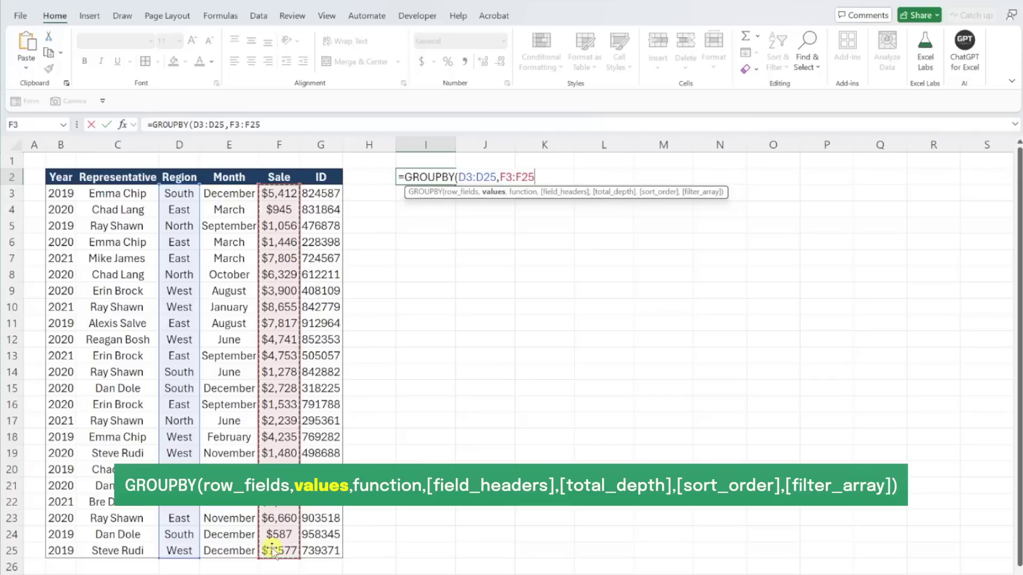
text(,)
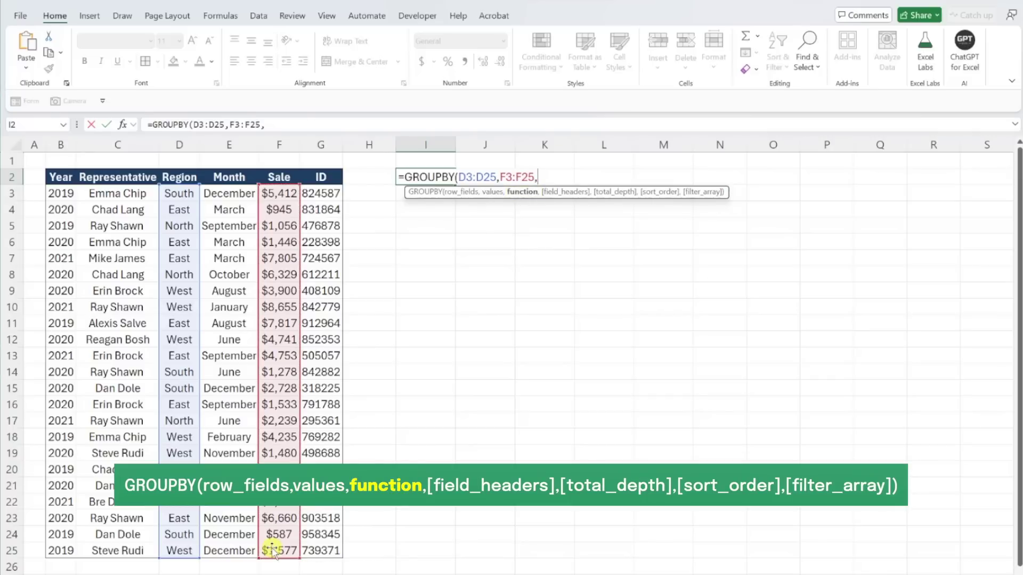
text(SUM))
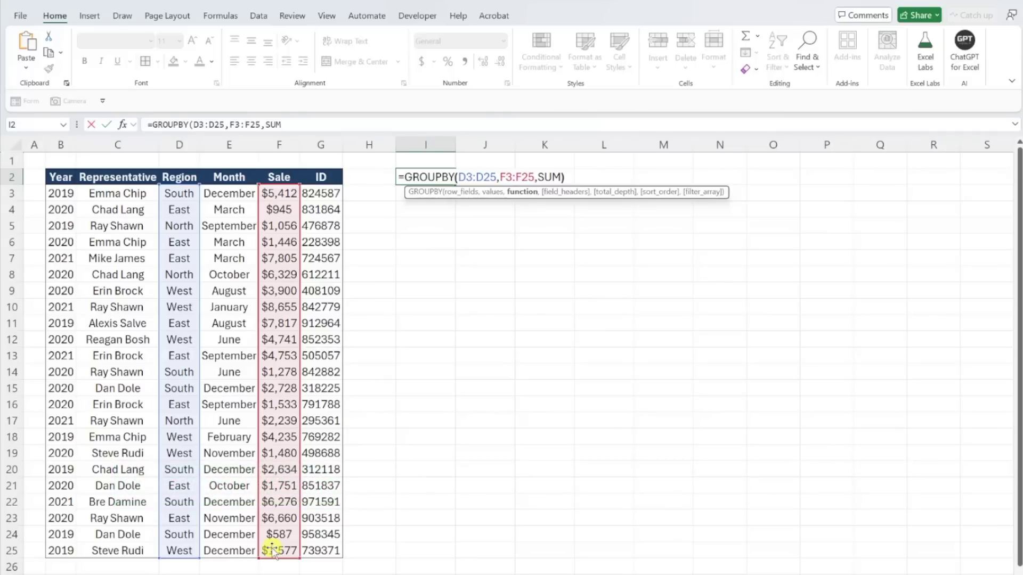
key(Return)
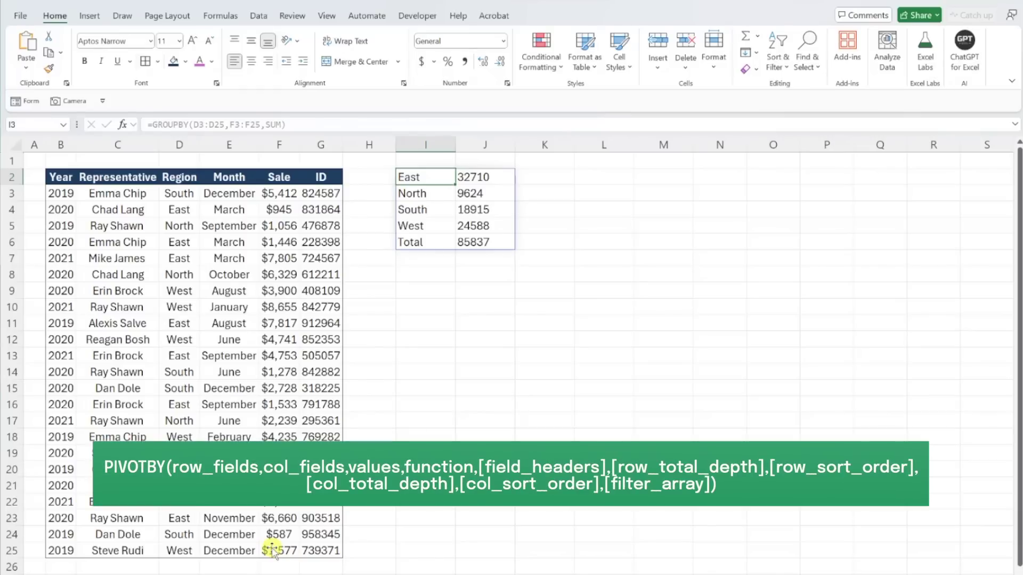
- Change I2's formula from GROUPBY to PIVOTBY, adding Year B3:B25 as column fields
key(Up)
click(189, 124)
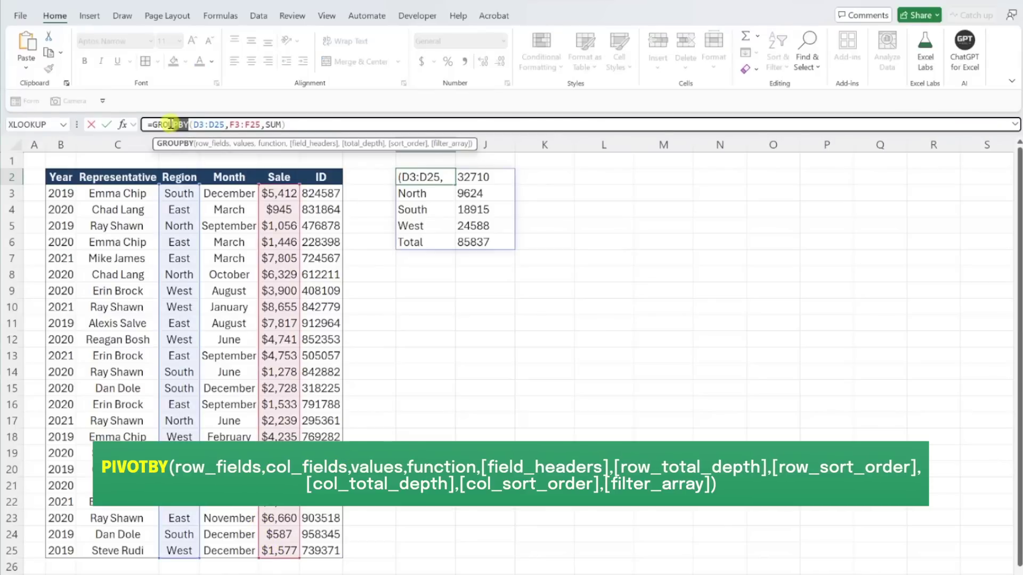
drag(189, 125, 153, 125)
text(PIVOTBY)
click(231, 124)
text(,)
key(Left)
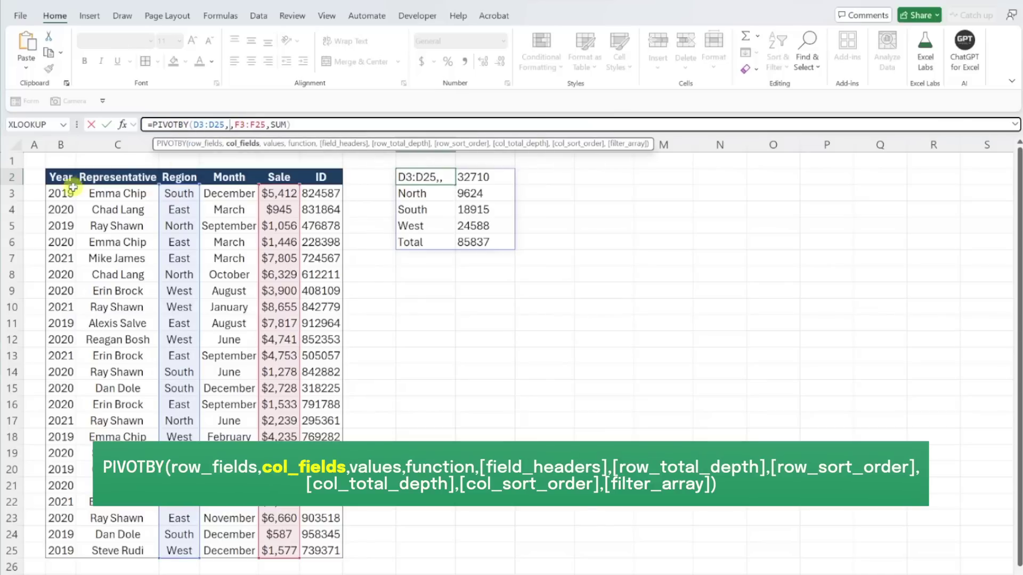
drag(64, 190, 59, 552)
key(Return)
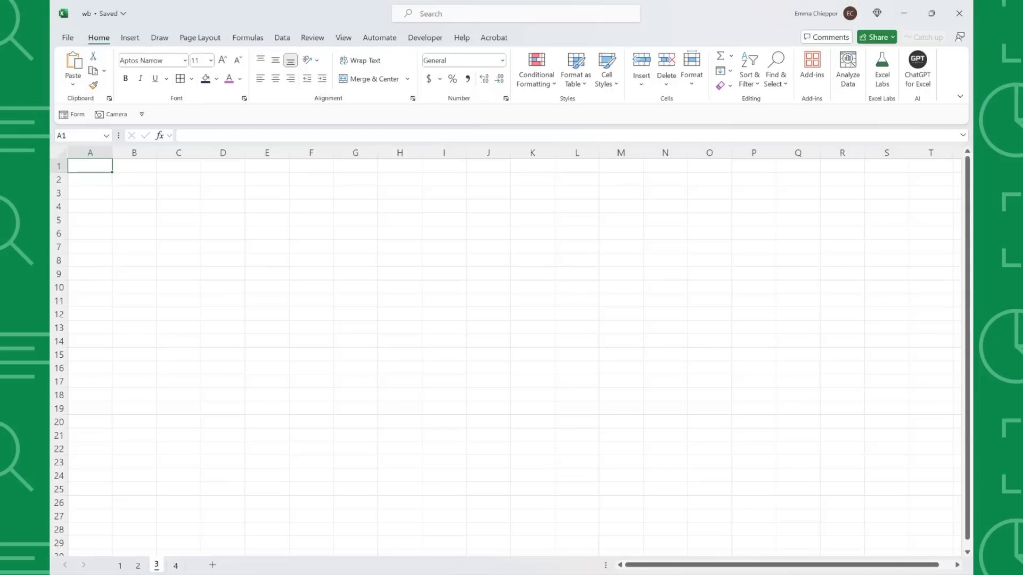
- Import the Data screenshot with From Picture > Picture From File and insert the recognised ticket rows
key(alt+Tab)
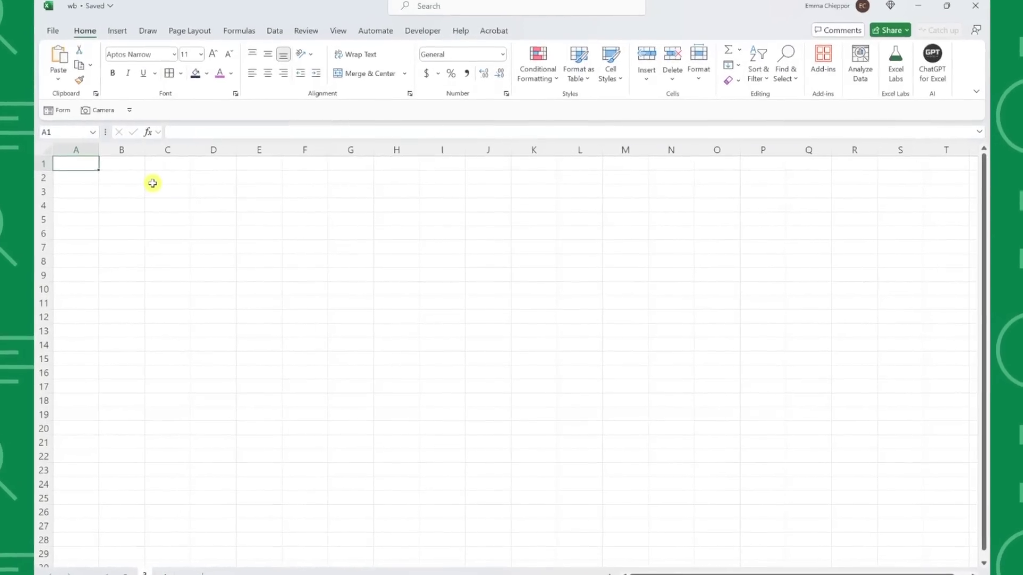
click(274, 31)
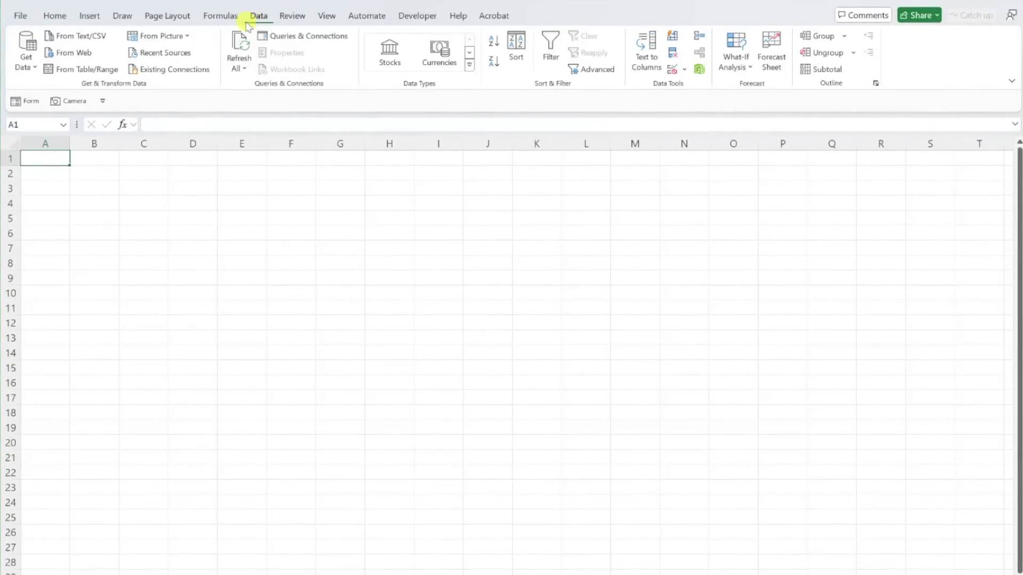
click(186, 38)
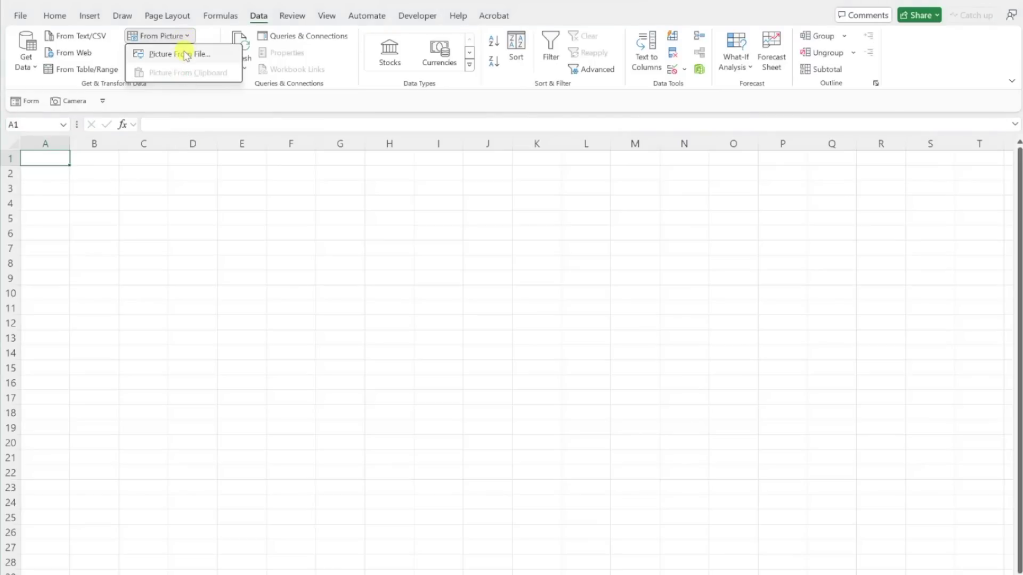
click(183, 53)
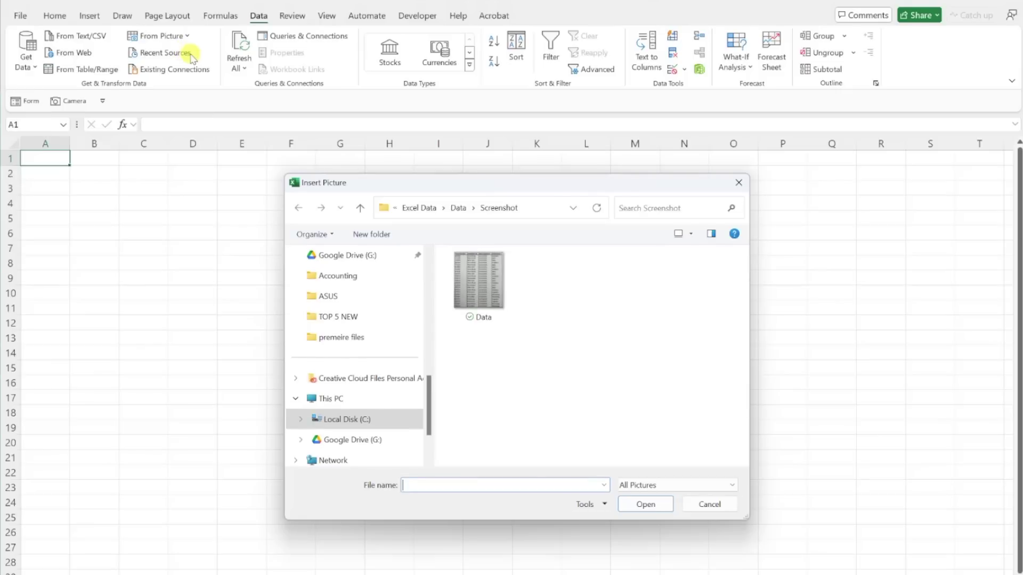
click(465, 279)
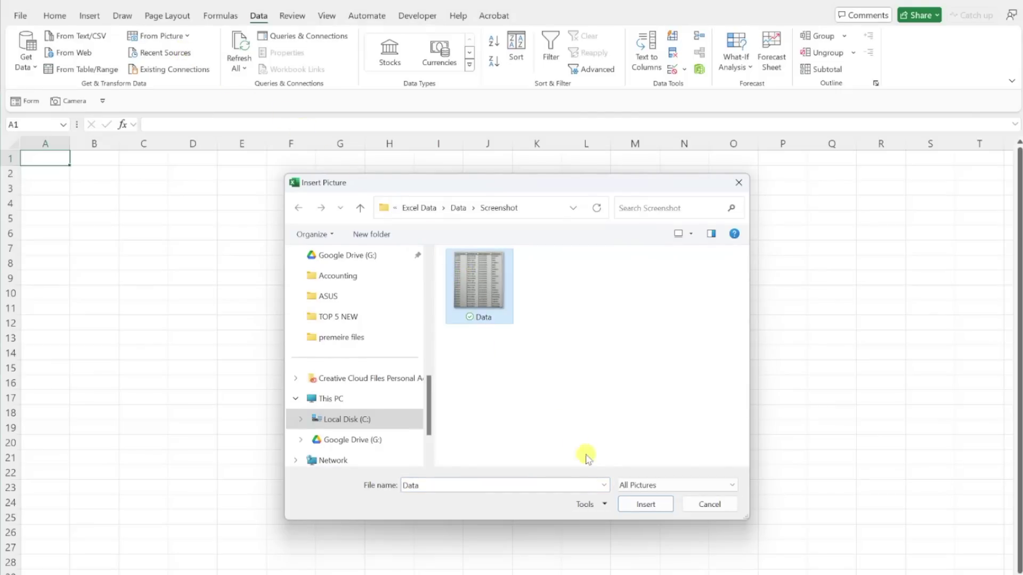
click(630, 504)
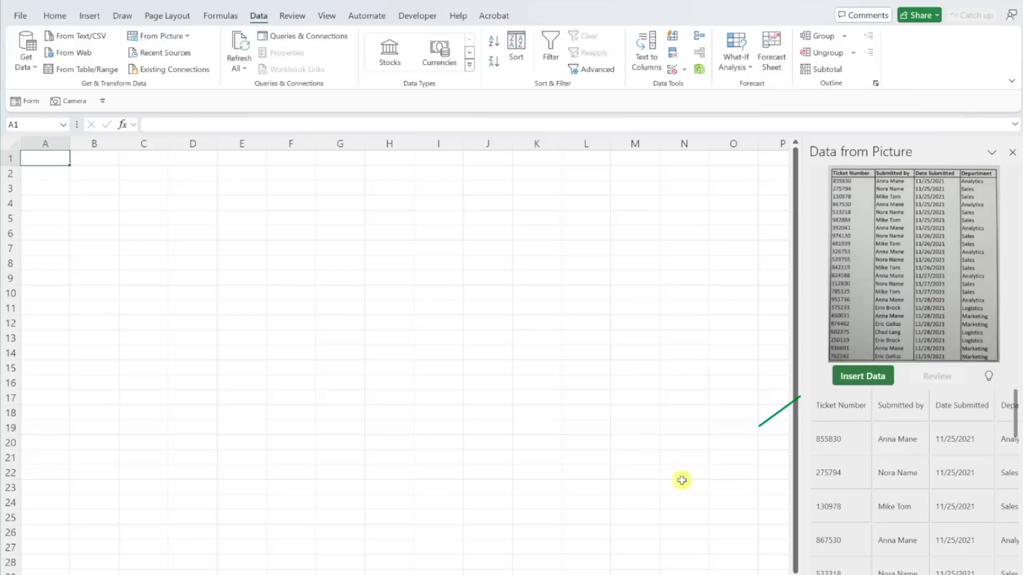
click(853, 379)
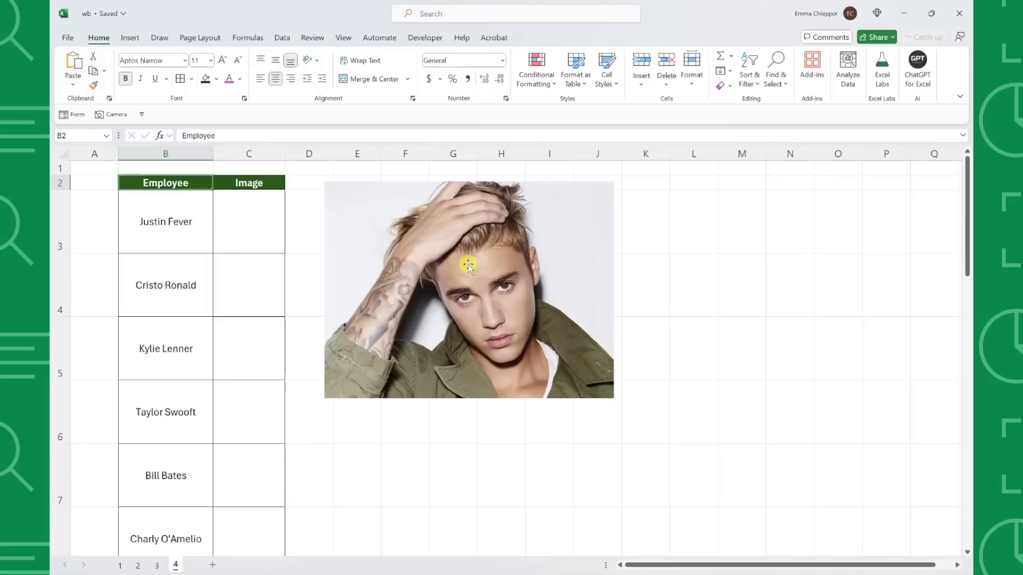
- Move the floating photo over column C and resize it to fit the first row
drag(468, 265, 359, 275)
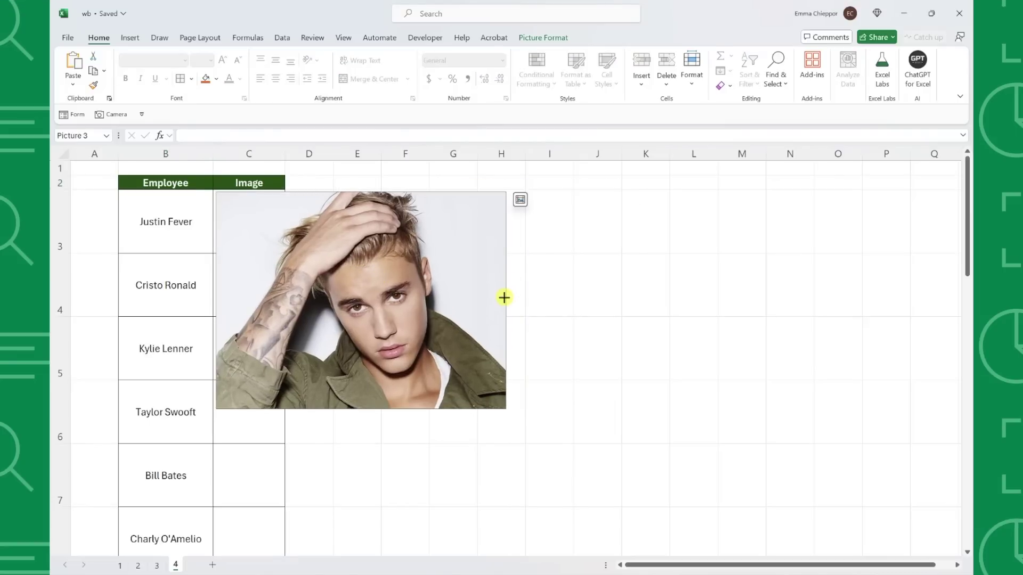
drag(504, 297, 278, 318)
drag(250, 408, 262, 243)
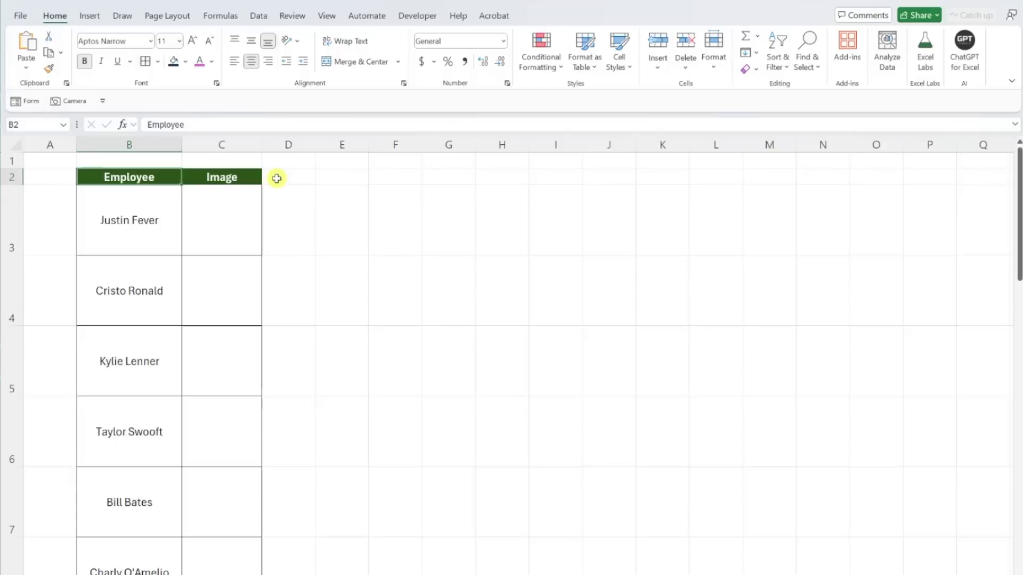
- For cell C3, choose Pictures > Place in Cell > This Device and select the first employee's photo
click(251, 199)
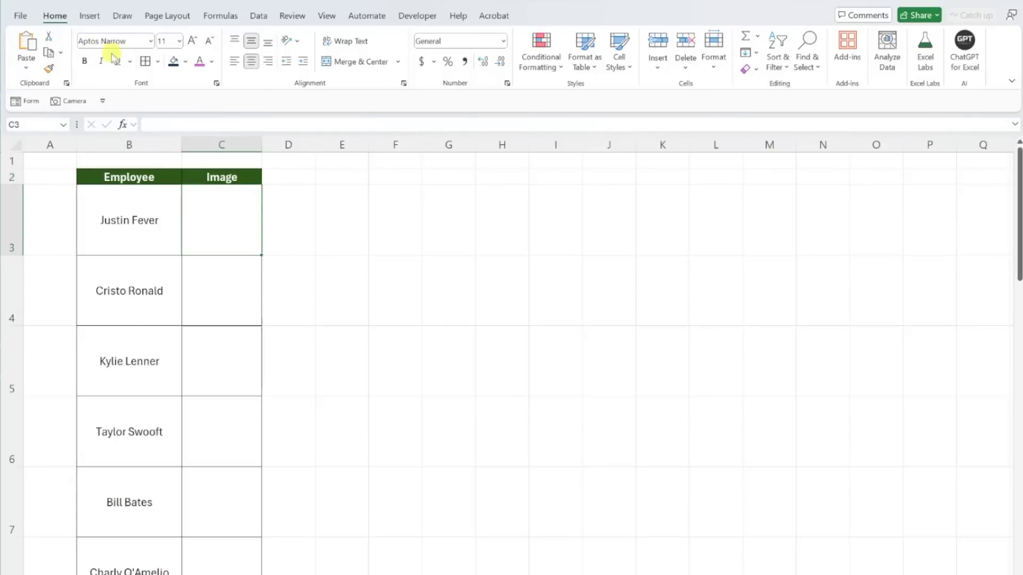
click(90, 16)
click(160, 53)
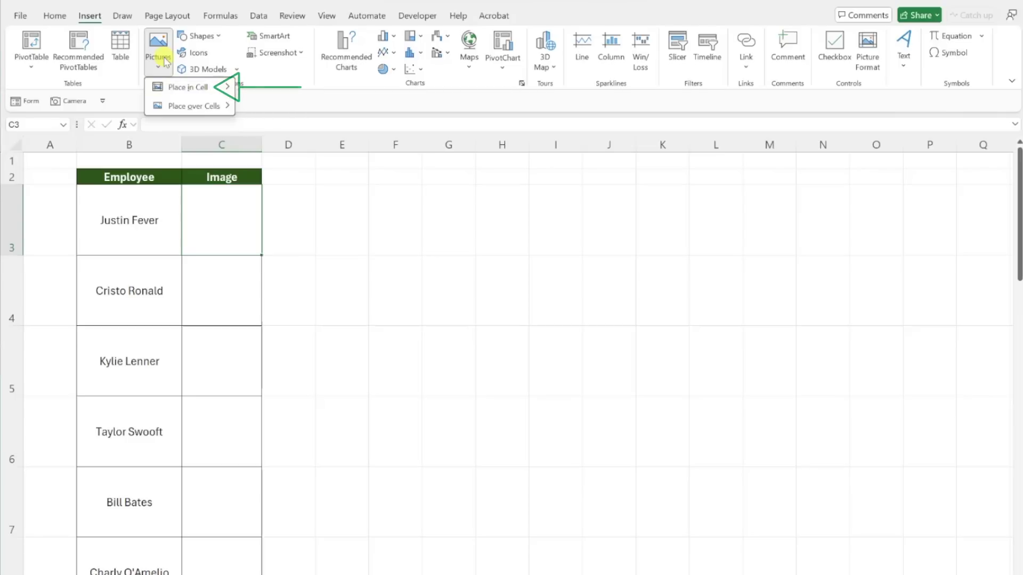
mouse_move(176, 88)
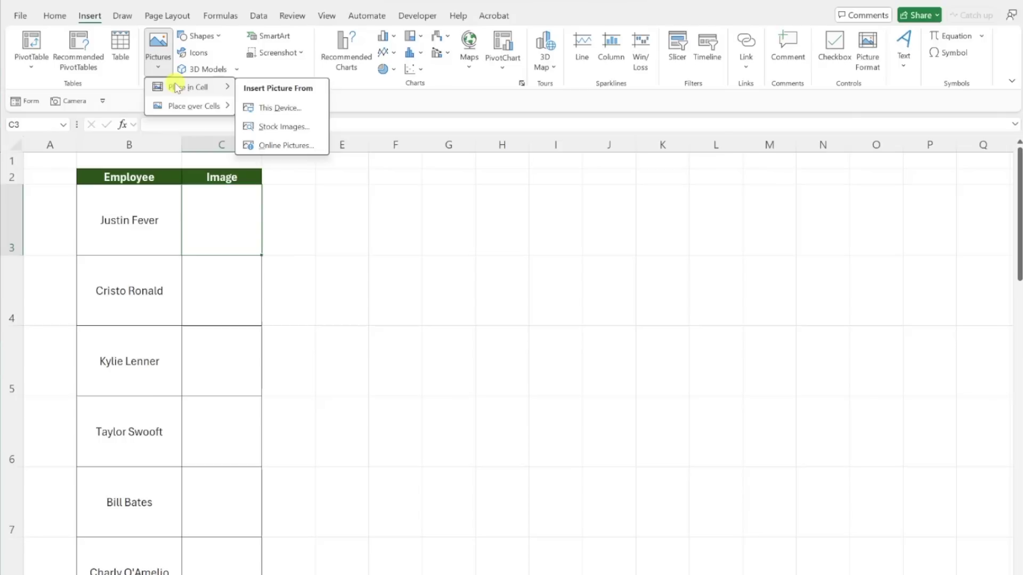
click(264, 106)
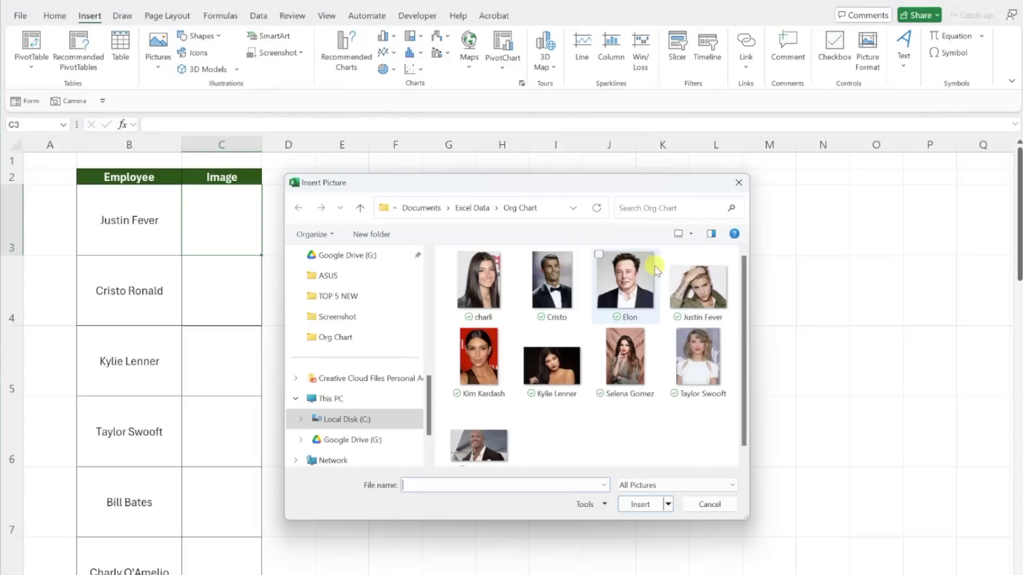
click(676, 282)
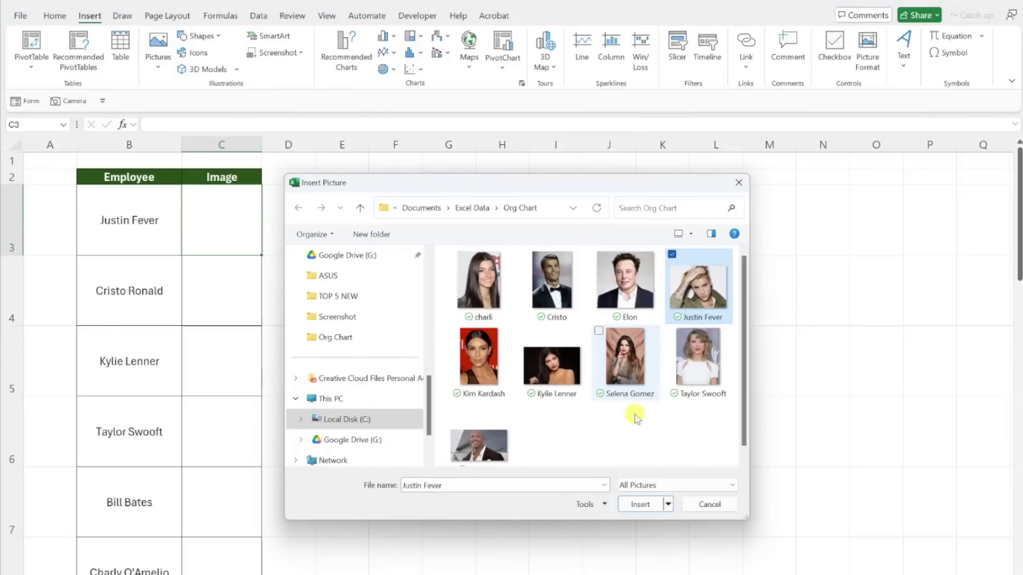
- Place the photo in C3, then enter =C3 in E3 to show the same picture
click(639, 505)
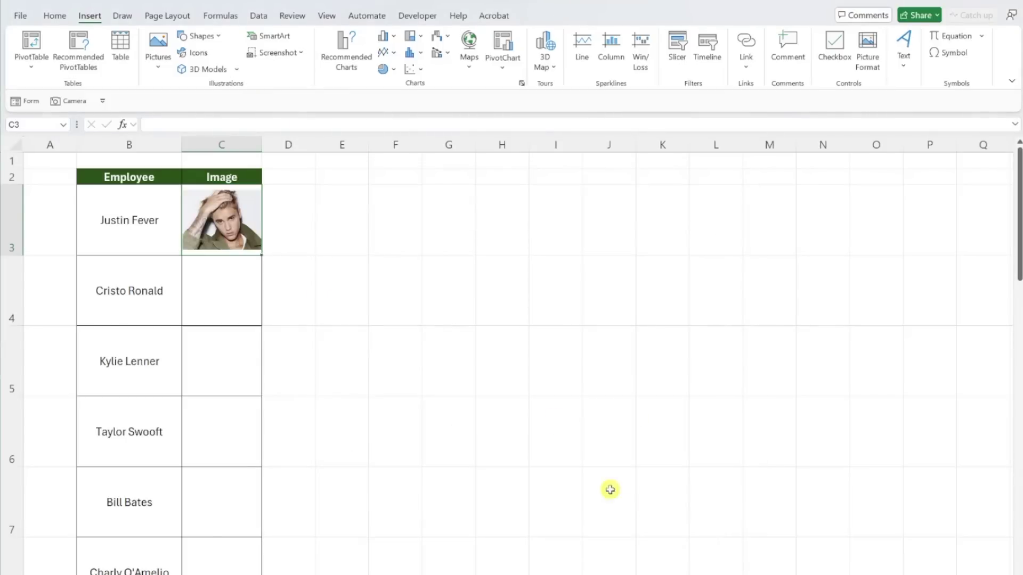
click(351, 235)
text(=)
click(234, 213)
key(Return)
- Preview C3's picture at a larger size, widen column C, and reopen C3's picture options
click(229, 208)
right_click(229, 208)
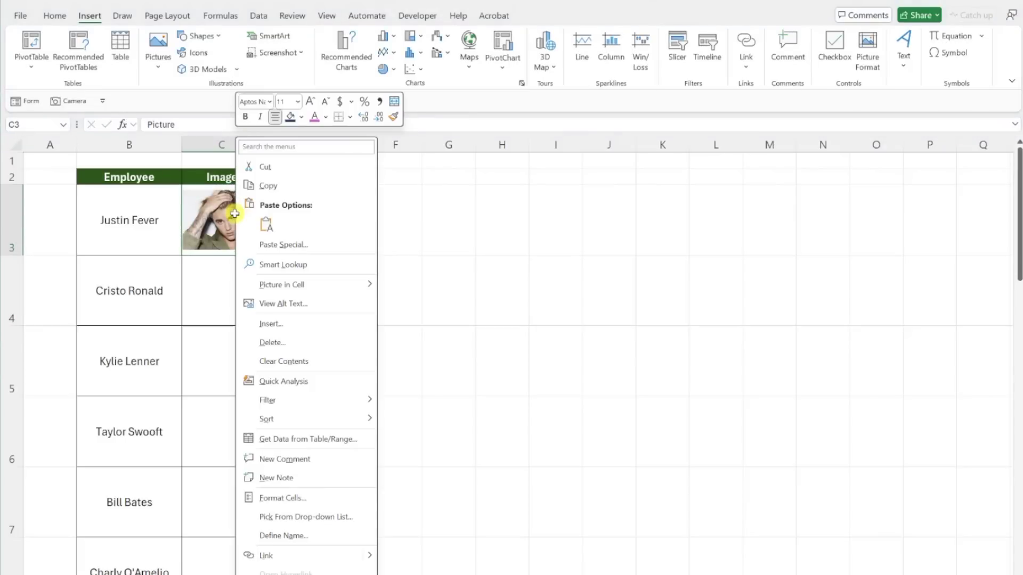
mouse_move(374, 284)
click(407, 322)
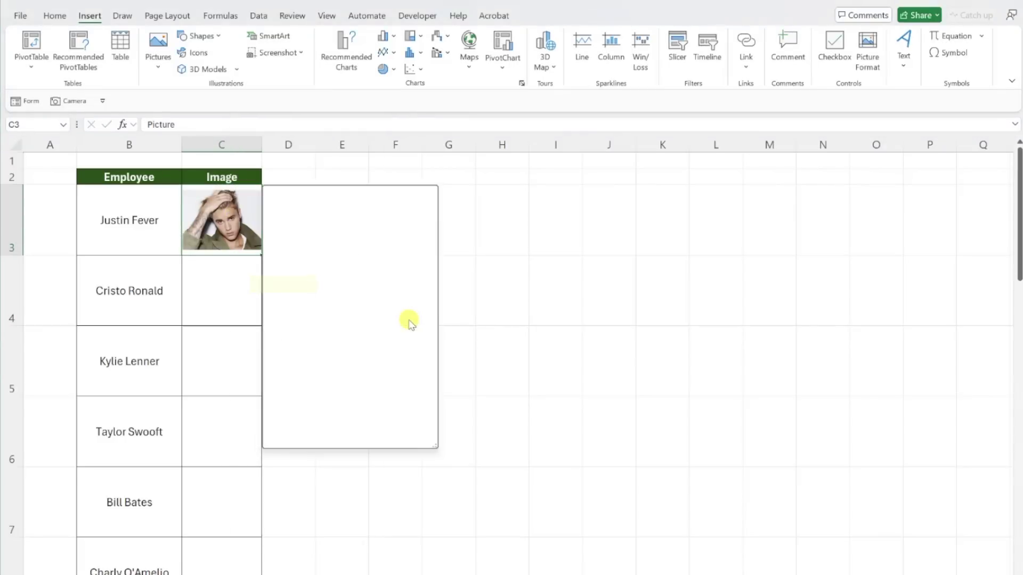
key(Escape)
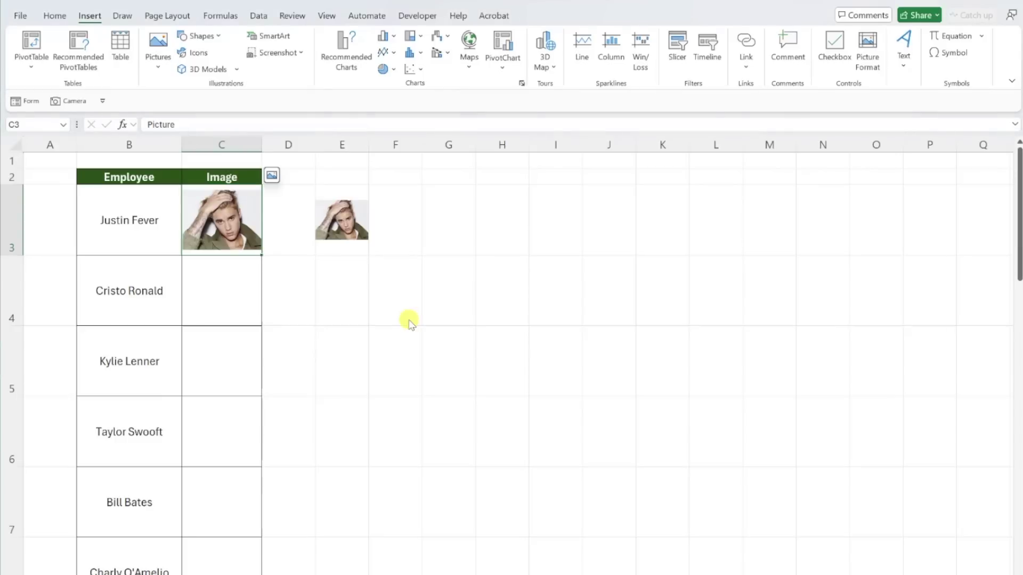
drag(262, 148, 315, 149)
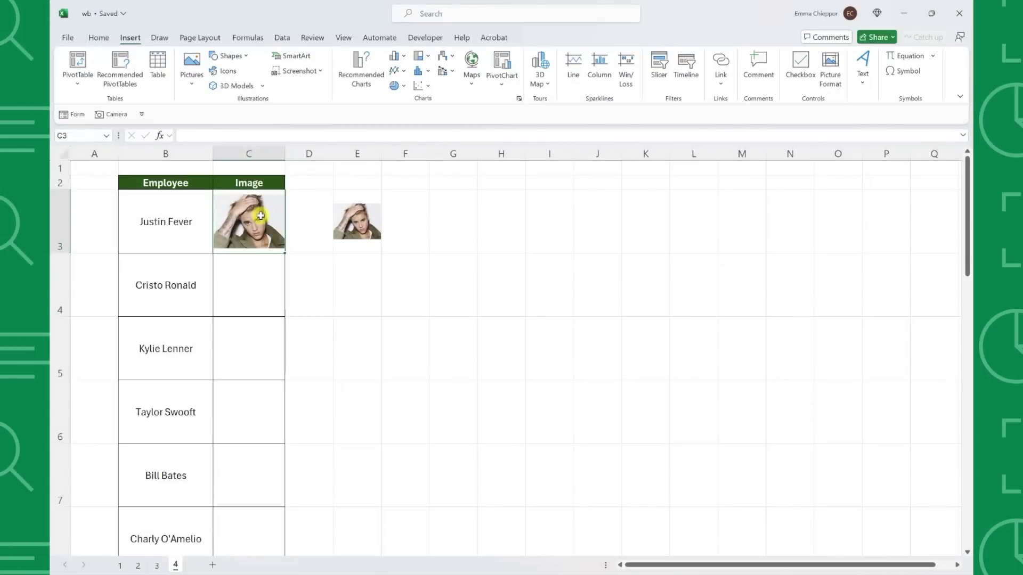
right_click(261, 215)
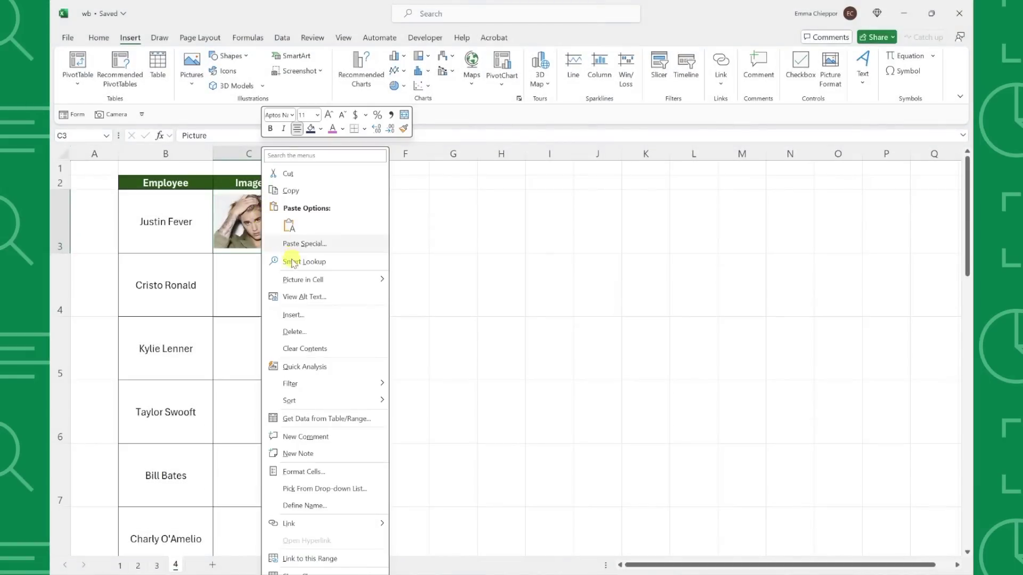
mouse_move(299, 284)
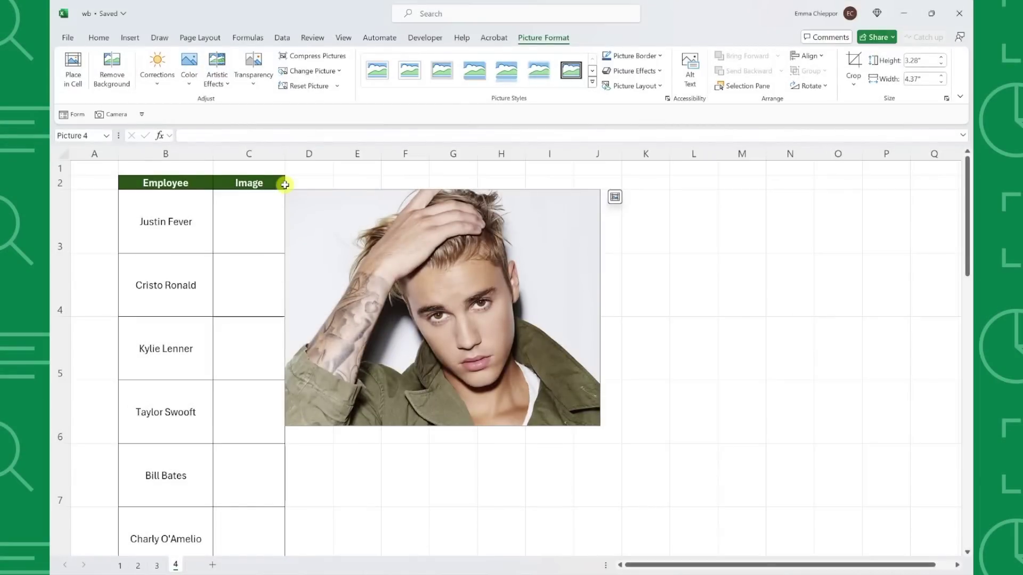
- Return the floating photo to cell C3 using Place in Cell
right_click(318, 219)
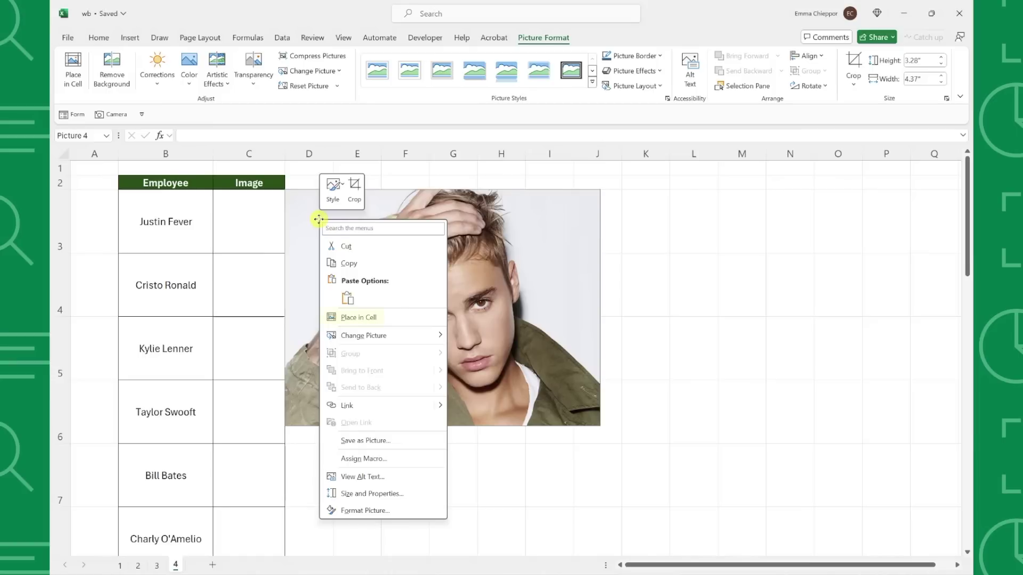
click(350, 317)
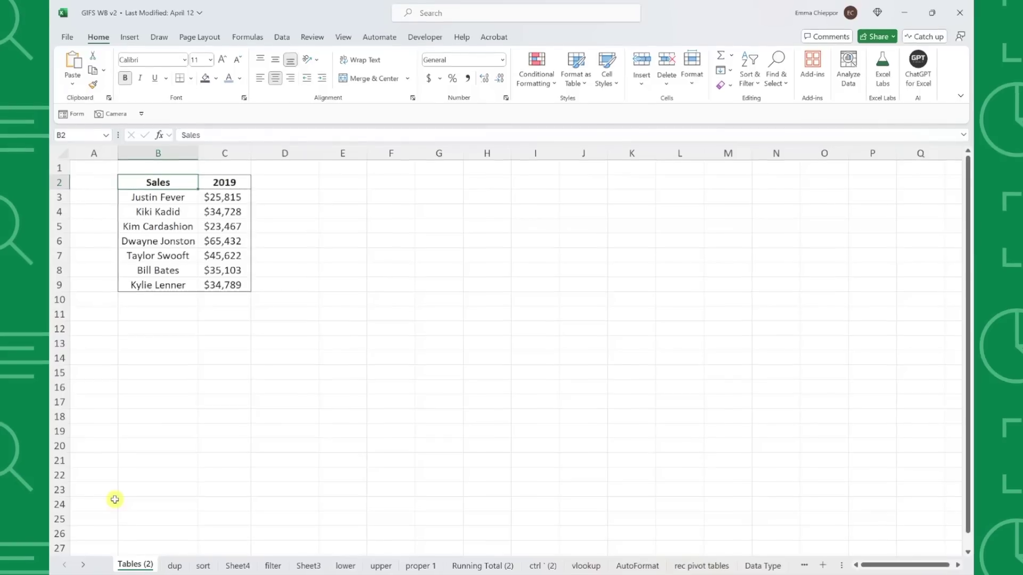
click(83, 565)
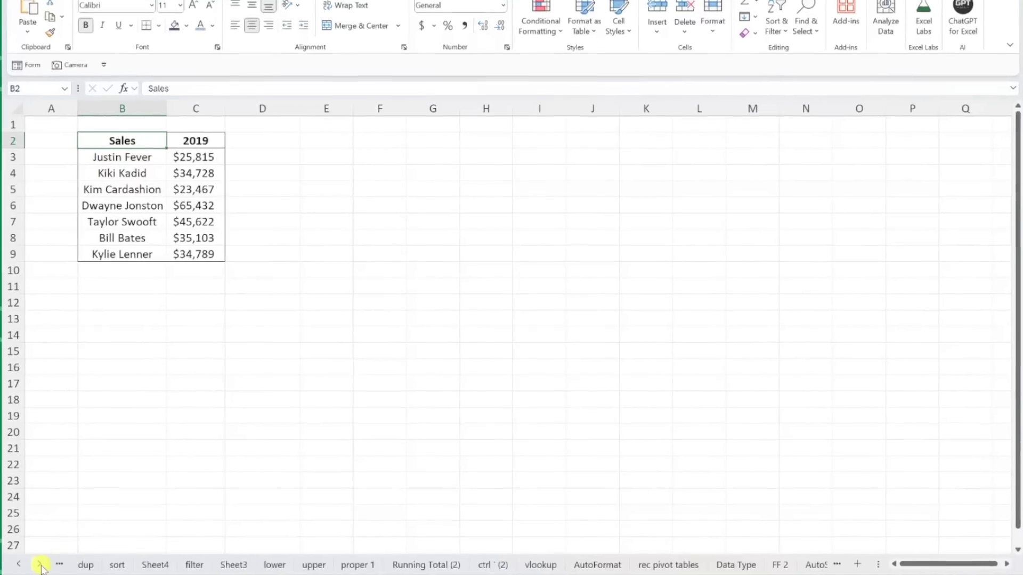
click(41, 566)
click(39, 565)
click(39, 565)
click(39, 565)
click(39, 565)
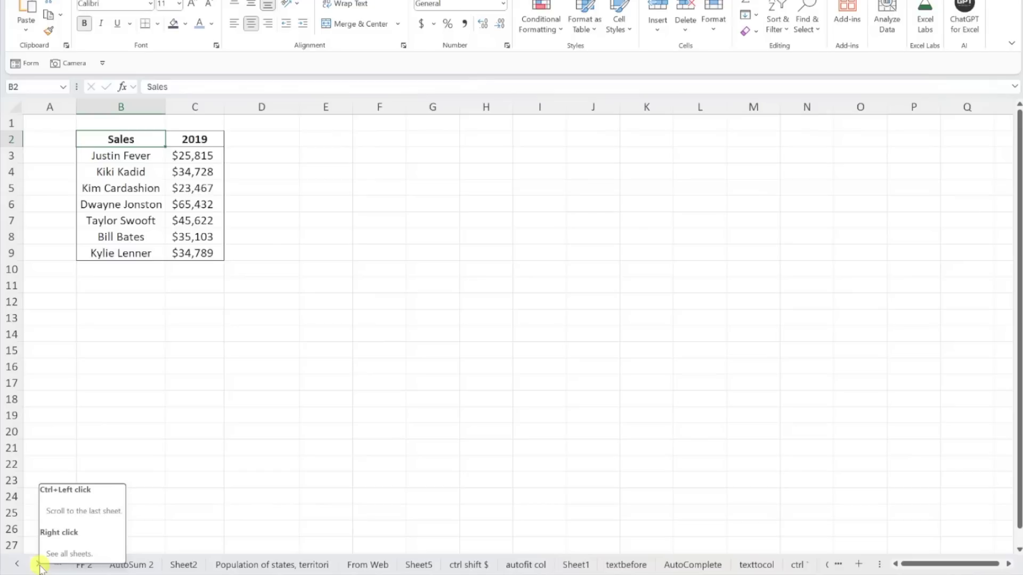
click(18, 566)
click(18, 565)
click(18, 565)
click(18, 565)
click(18, 565)
click(18, 565)
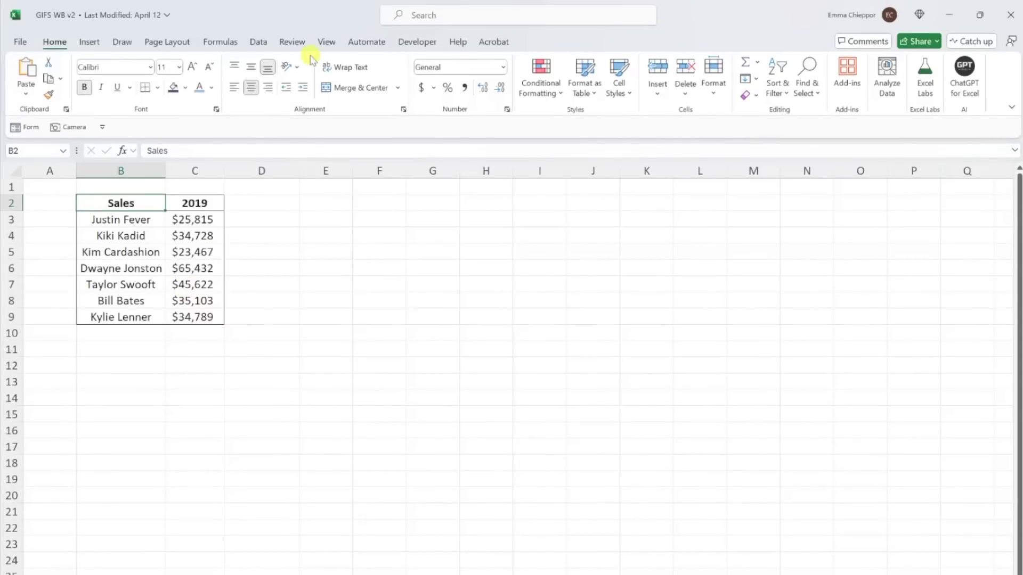
click(322, 40)
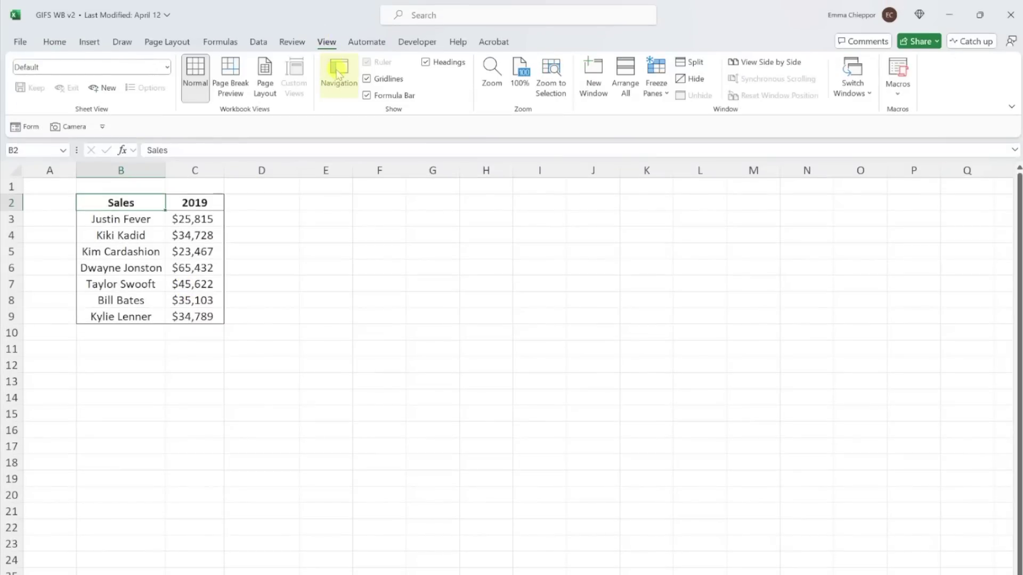
click(337, 74)
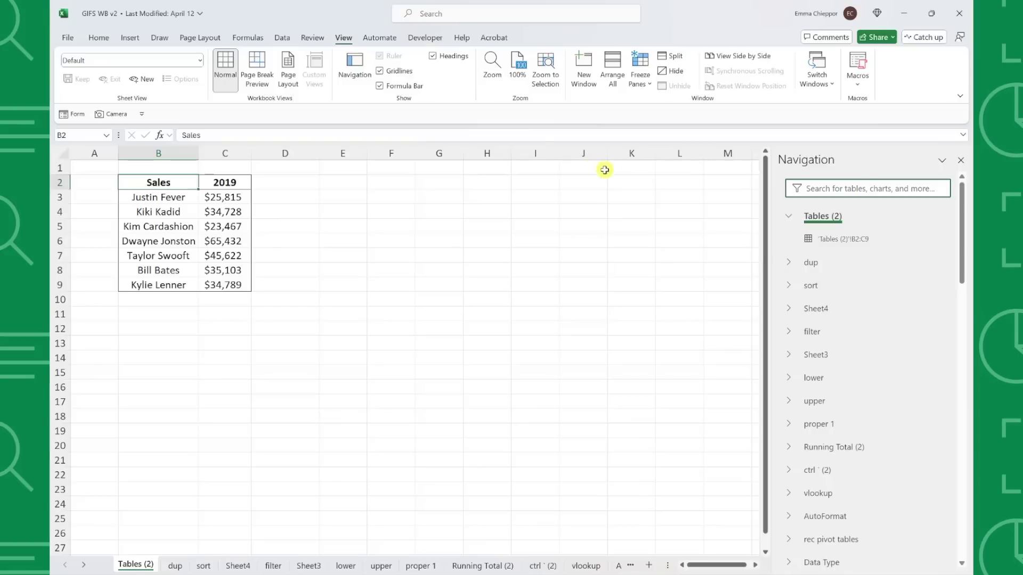
click(789, 263)
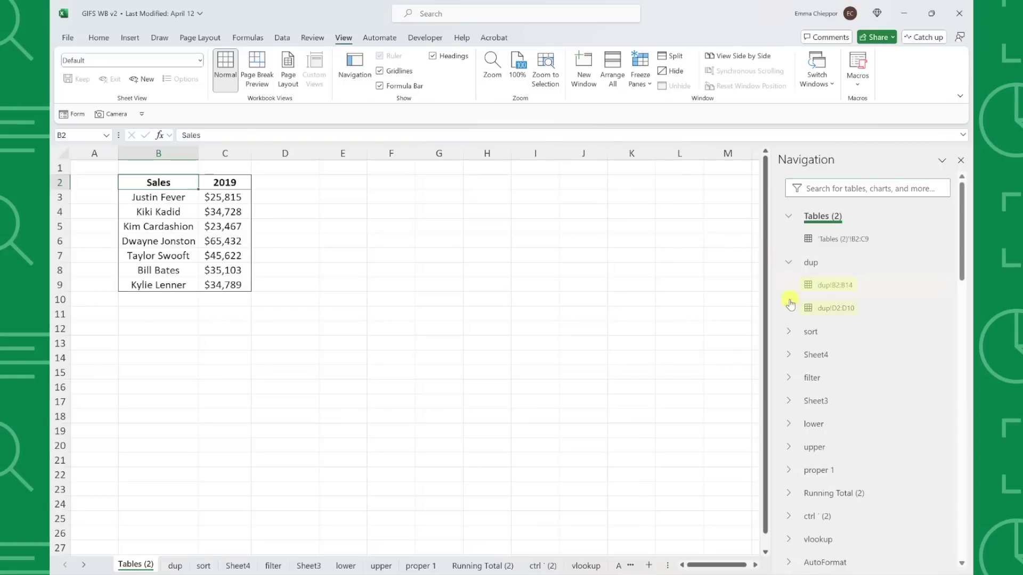
click(790, 331)
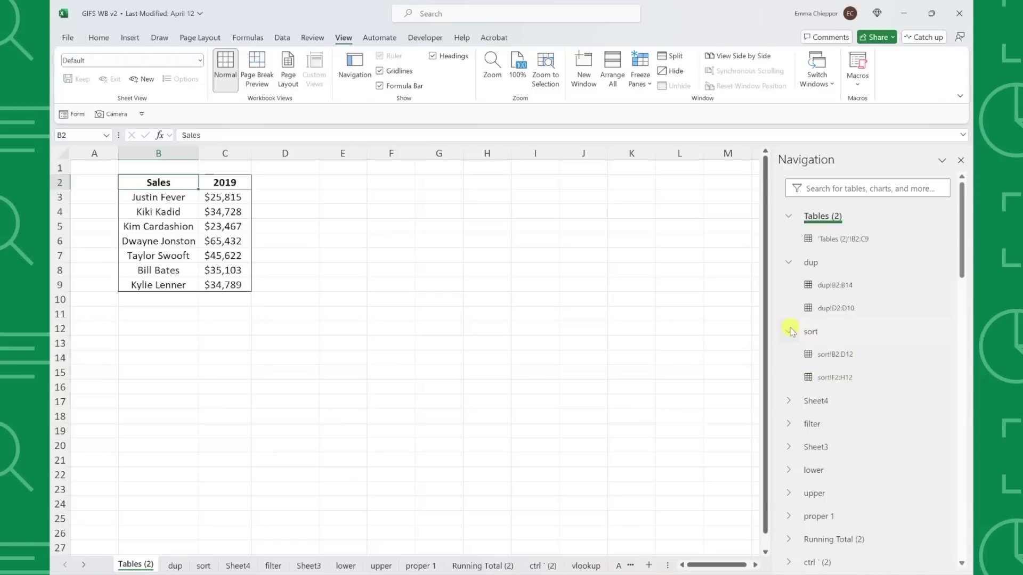
click(822, 378)
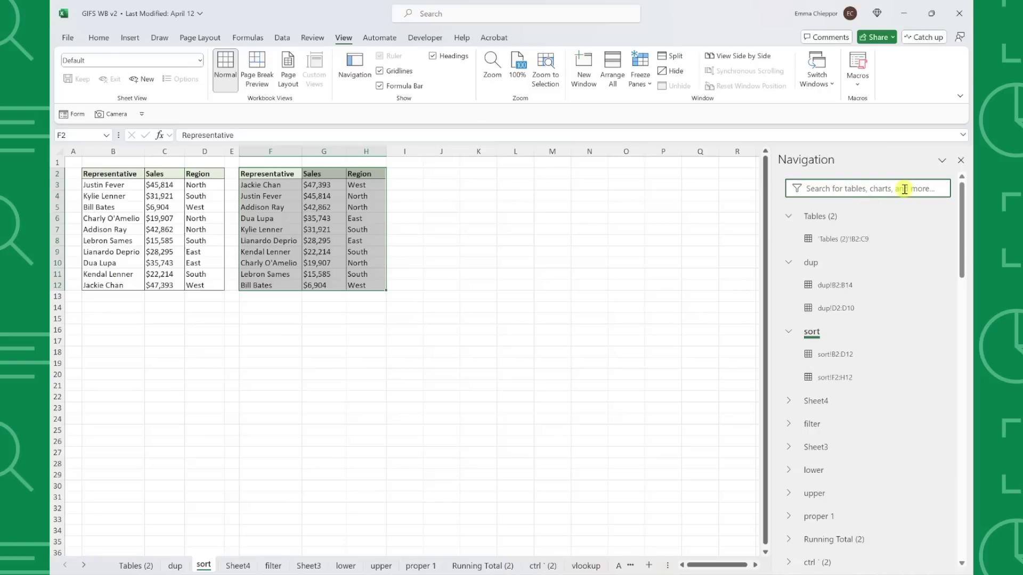
click(904, 189)
text(sparklines)
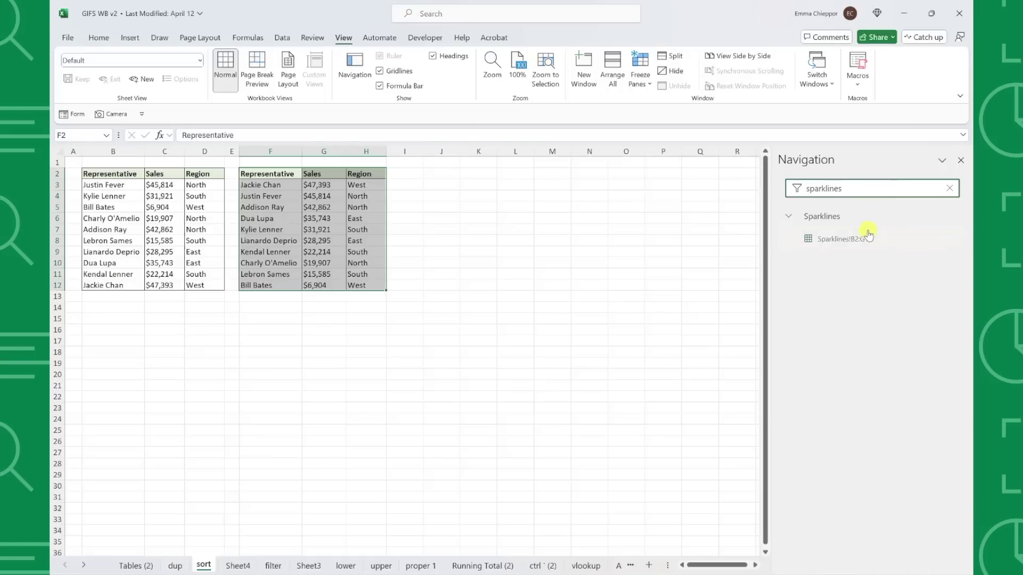
click(867, 238)
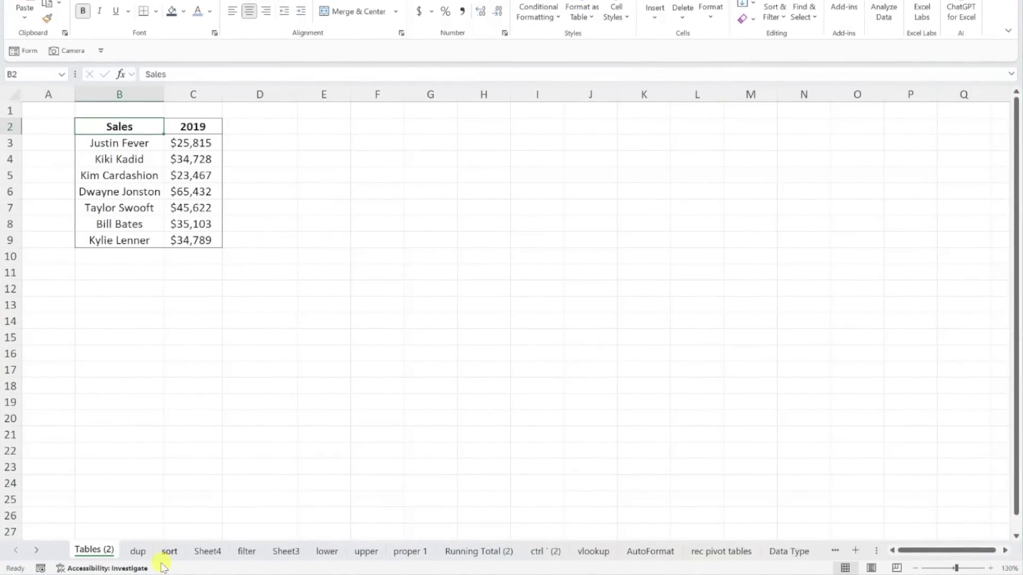
- Enable Sheet Number on the status bar, then open the Navigation pane from 'Sheet 1 of 61'
right_click(163, 568)
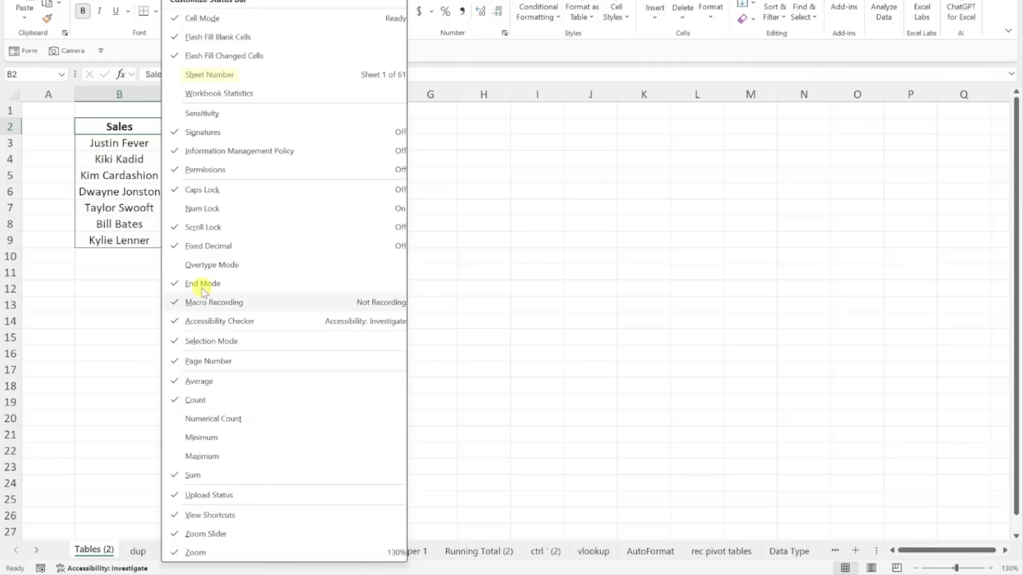
click(220, 80)
key(Escape)
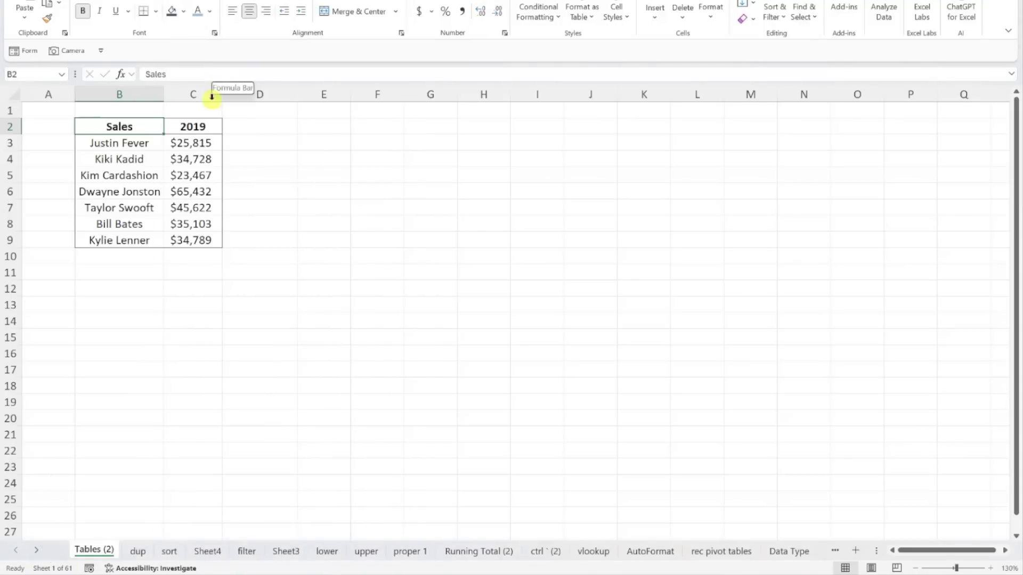
click(55, 569)
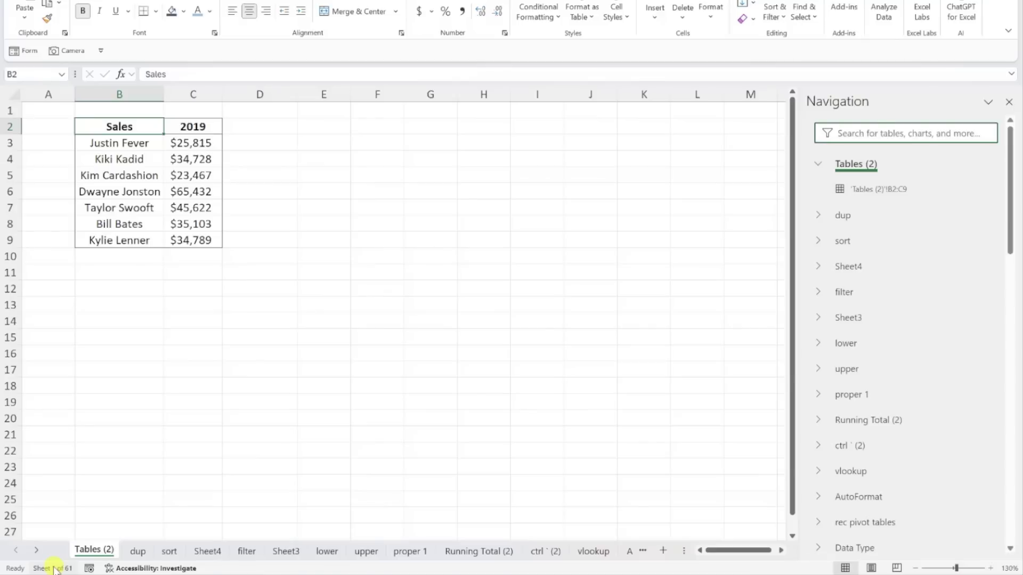